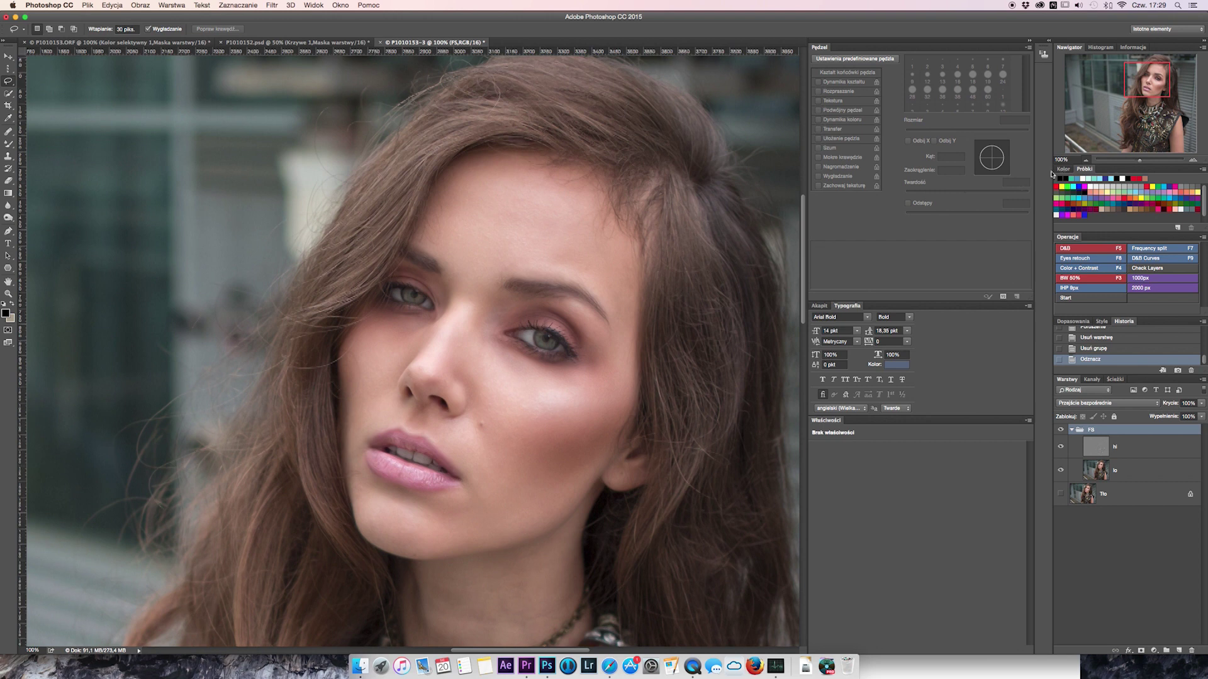
Hide and reshow the hi layer to inspect the blurred lo layer beneath.
scroll(447, 155, down, 2)
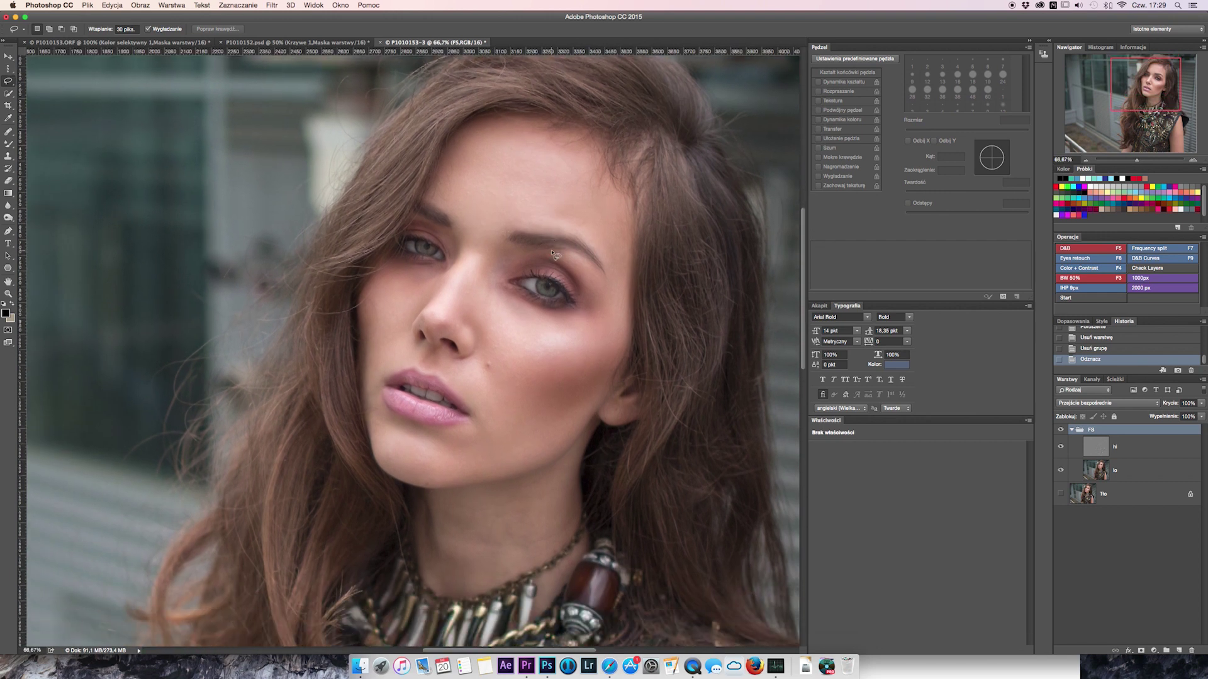
scroll(552, 253, left, 3)
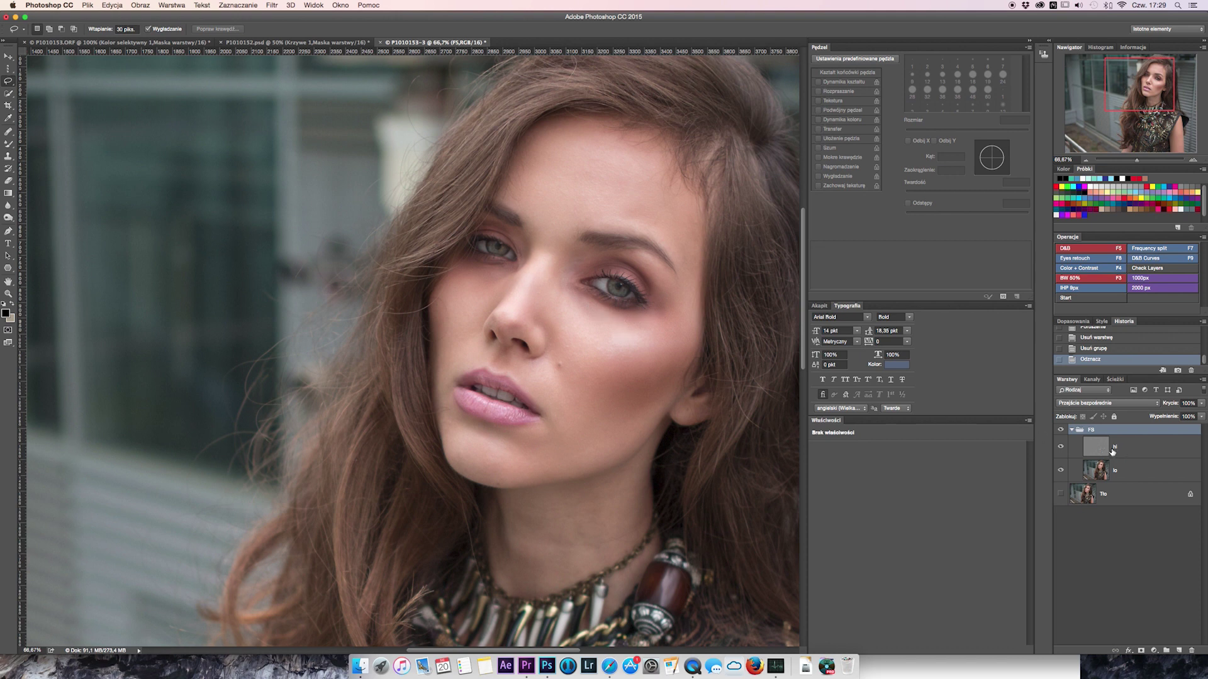
click(1112, 451)
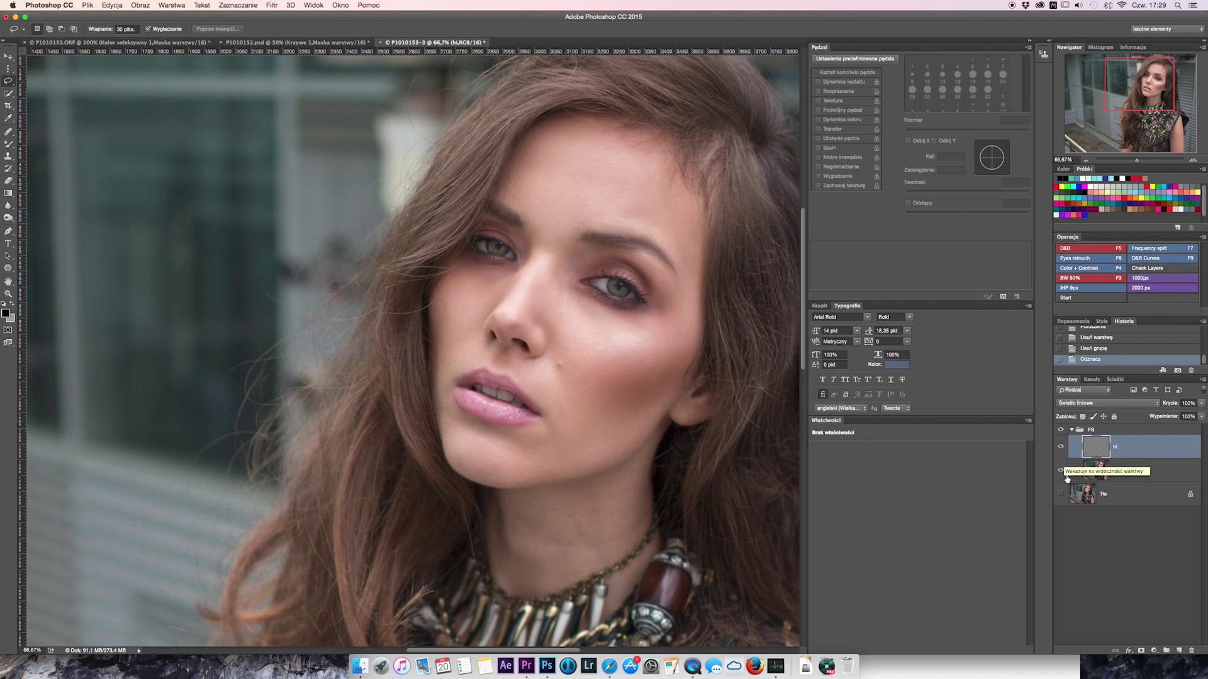
click(1060, 447)
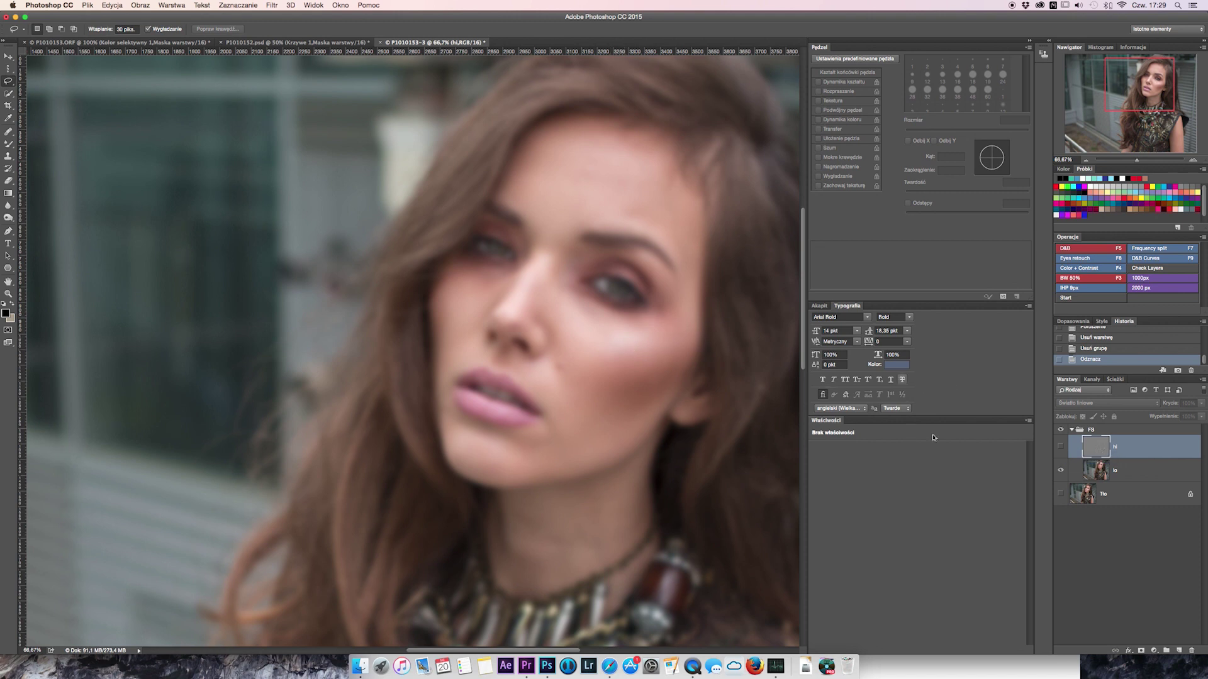
click(1061, 448)
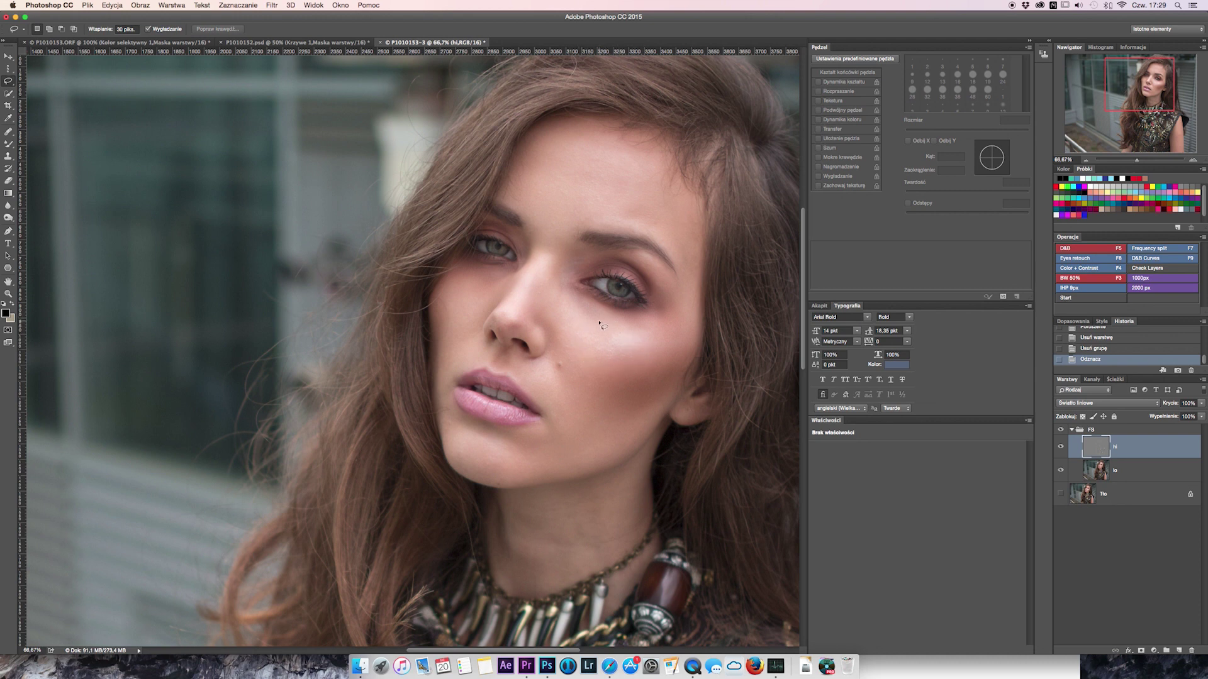
scroll(600, 324, left, 2)
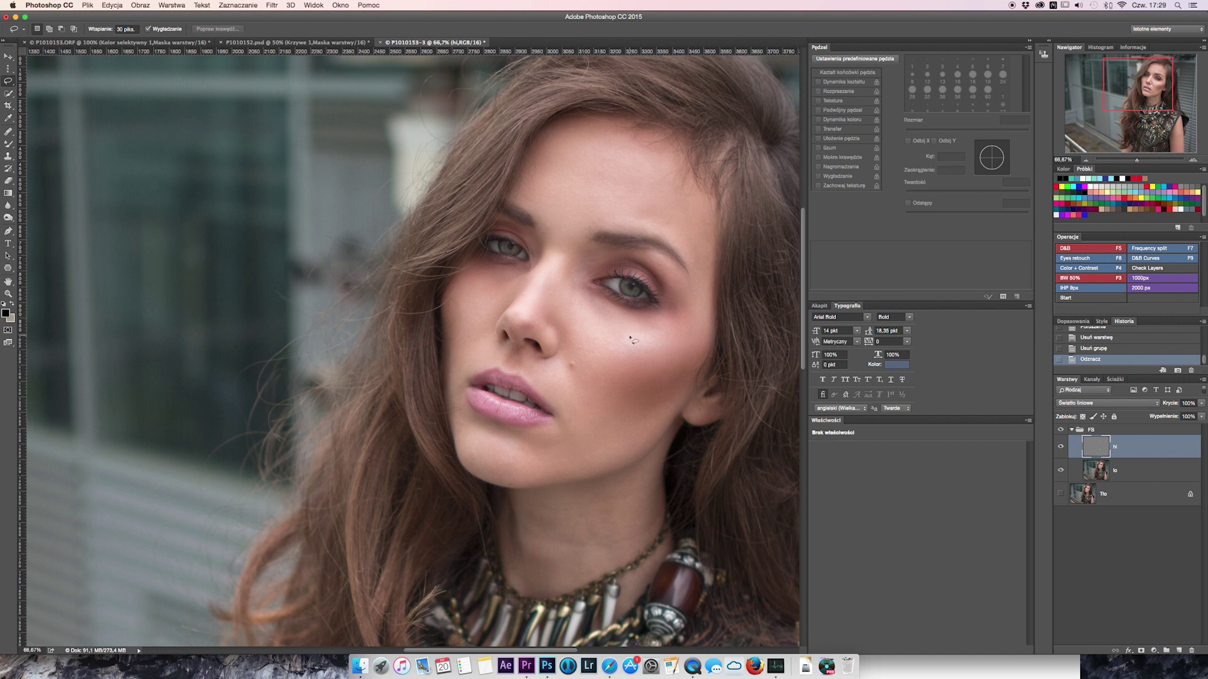
Duplicate the lo layer as lo kopia and zoom in on the face.
click(1129, 475)
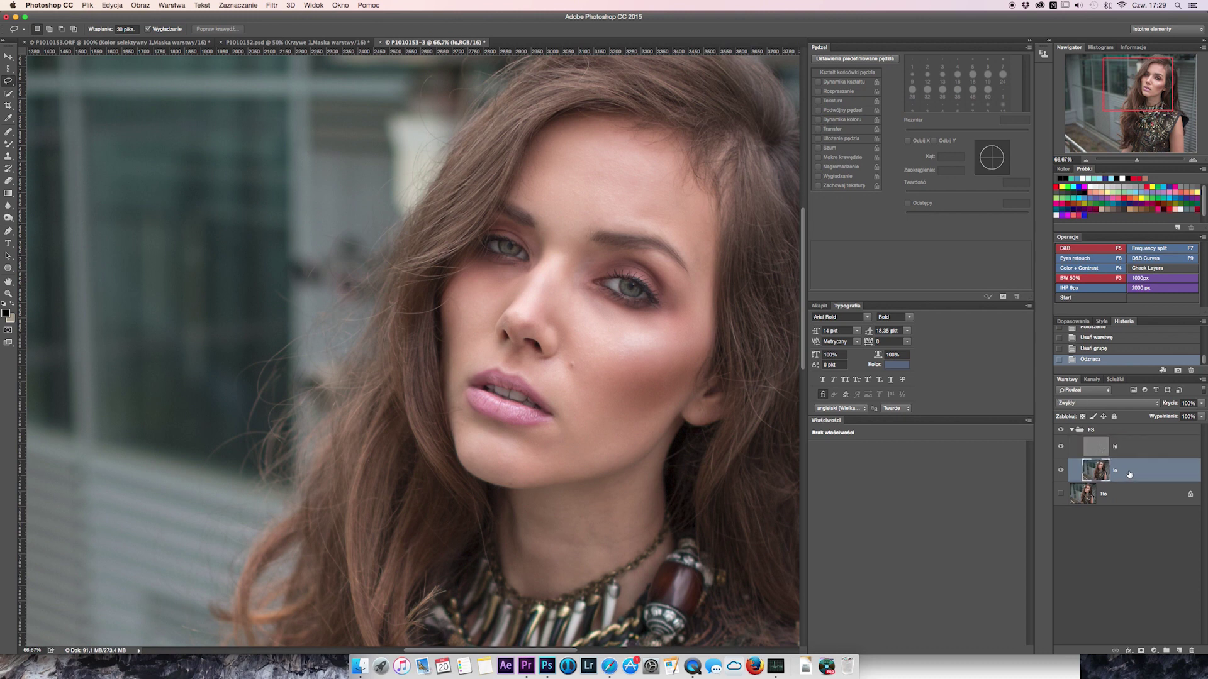
key(ctrl+j)
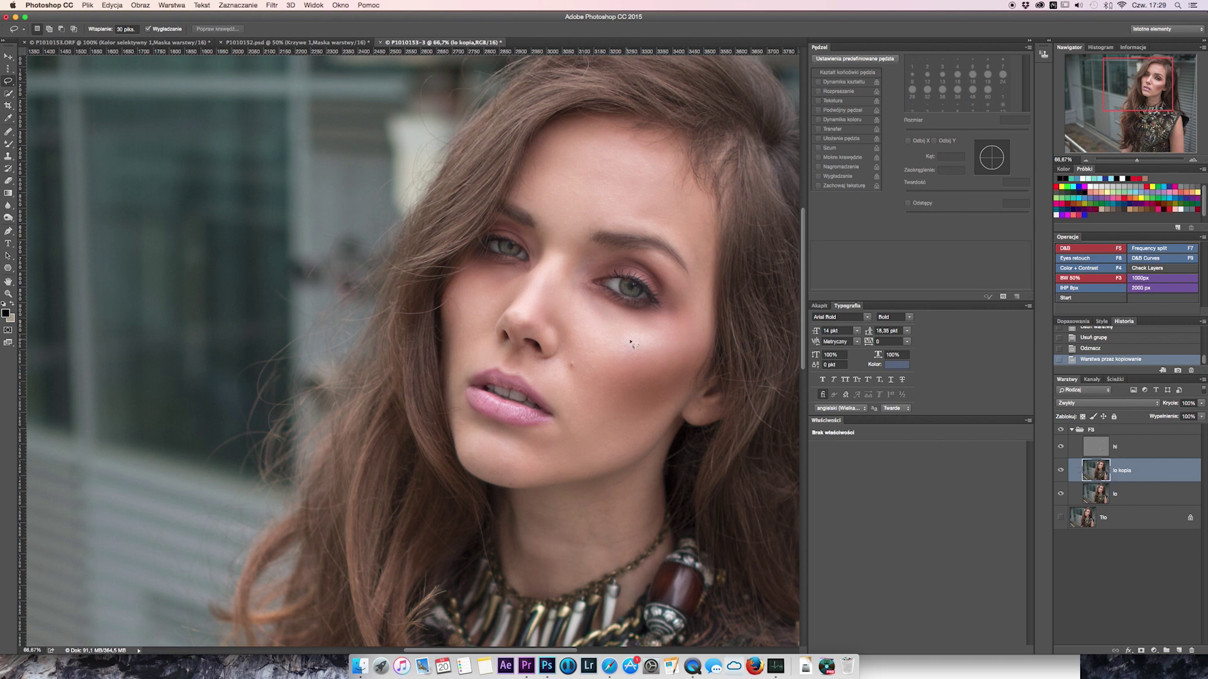
scroll(631, 344, up, 1)
scroll(162, 124, up, 1)
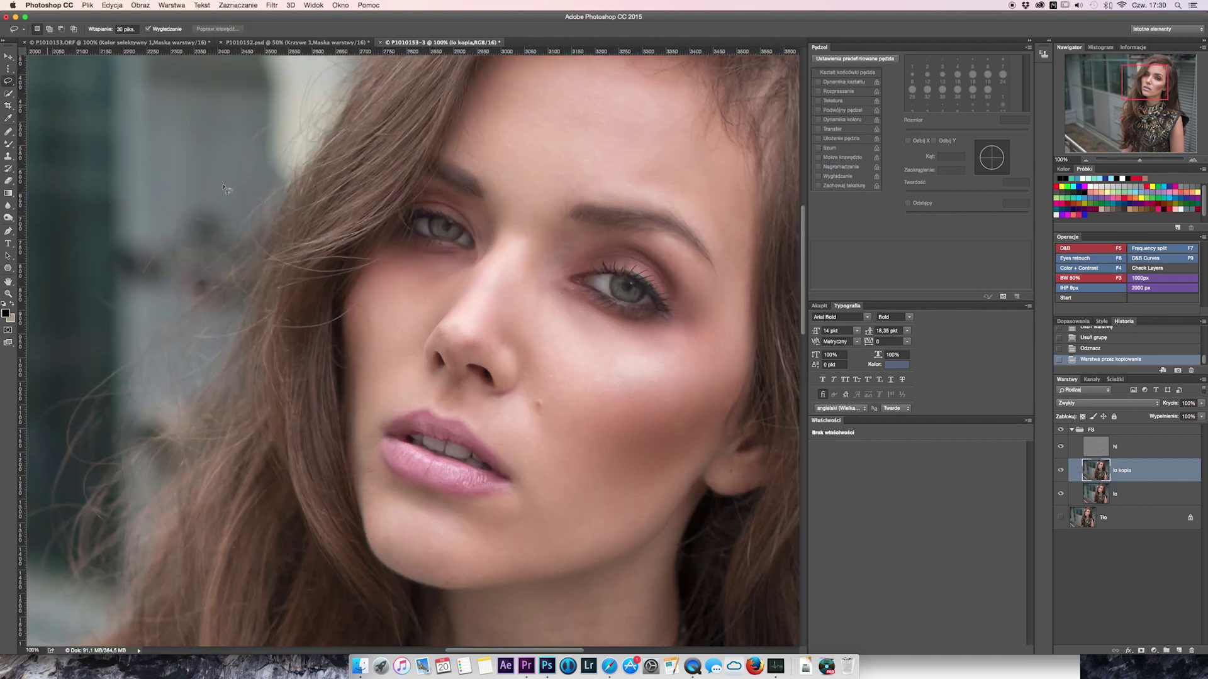
scroll(419, 401, right, 2)
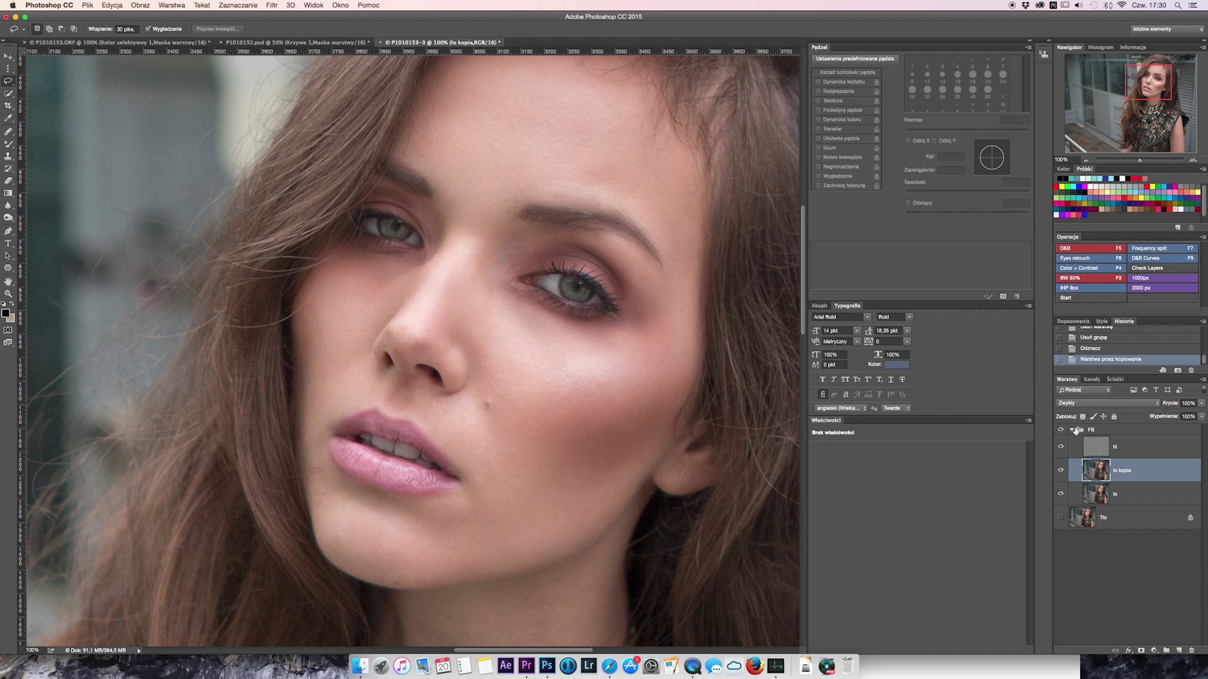
Collapse FS and add a Check Layer Selective Color adjustment, adjusting the Blues and Whites ranges.
click(1072, 429)
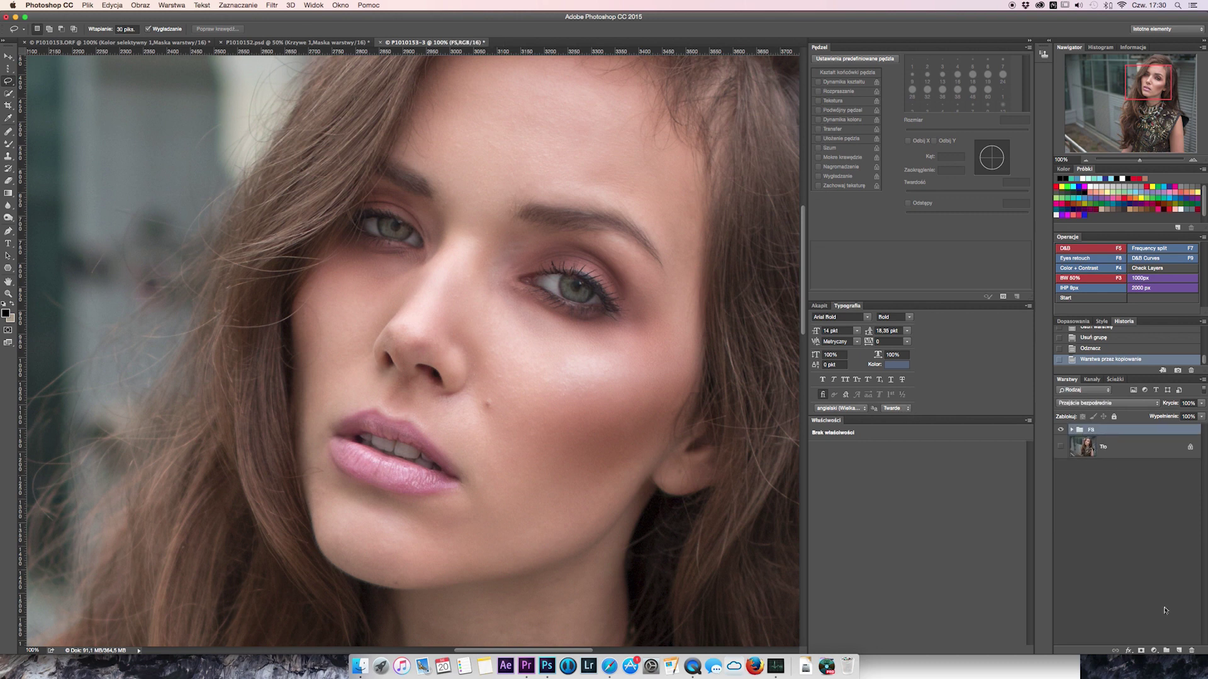
click(1155, 650)
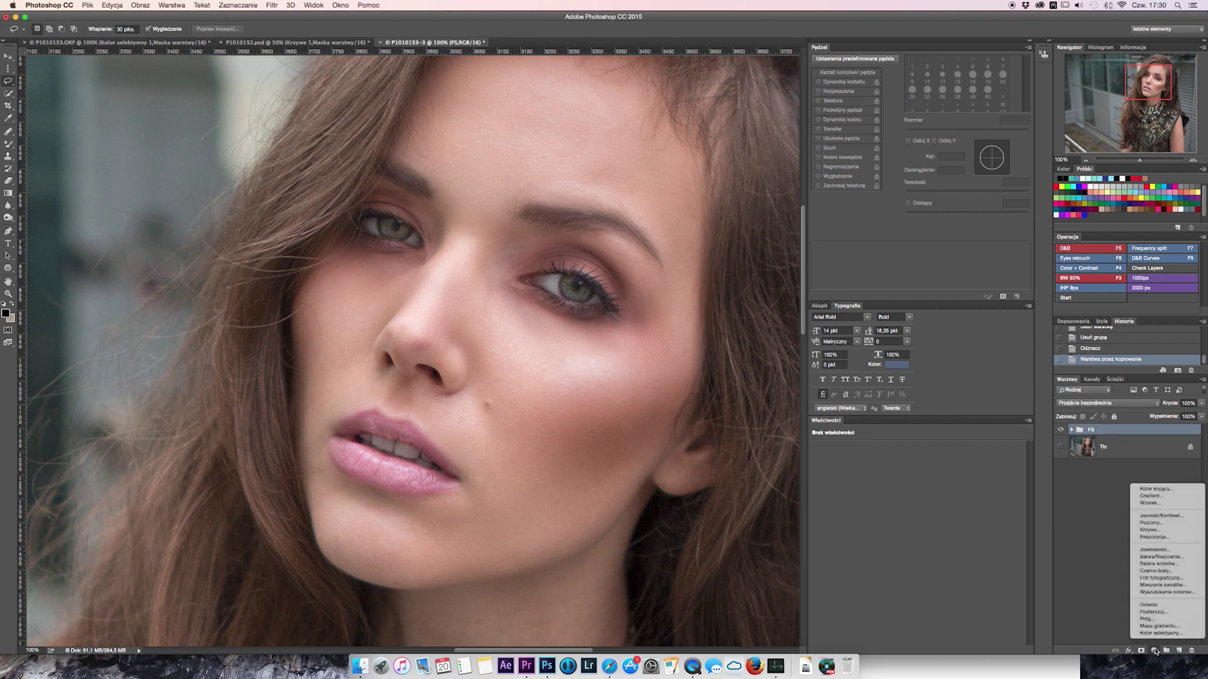
click(1160, 633)
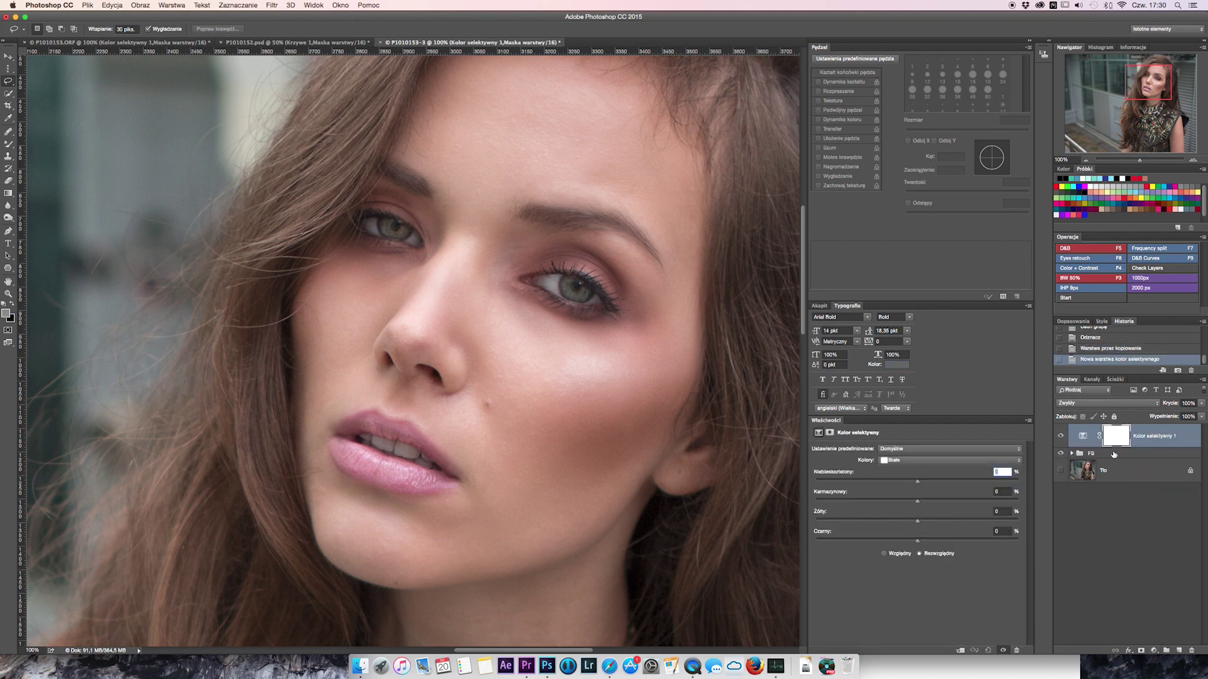
click(962, 449)
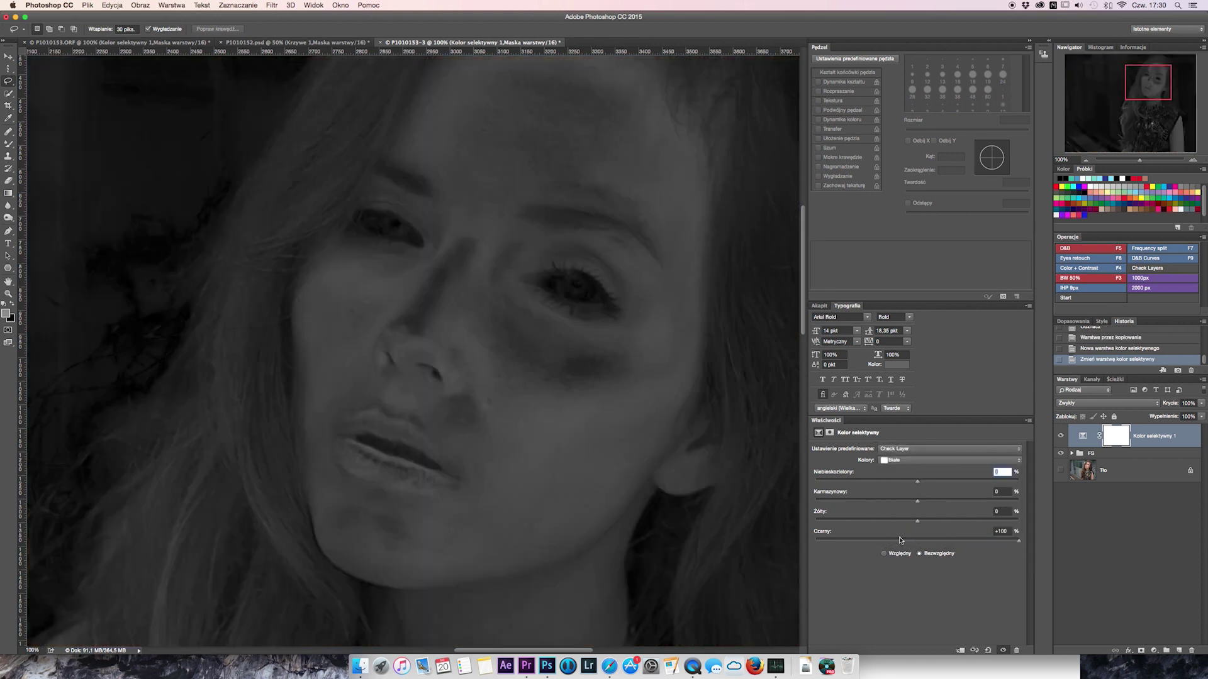
click(915, 461)
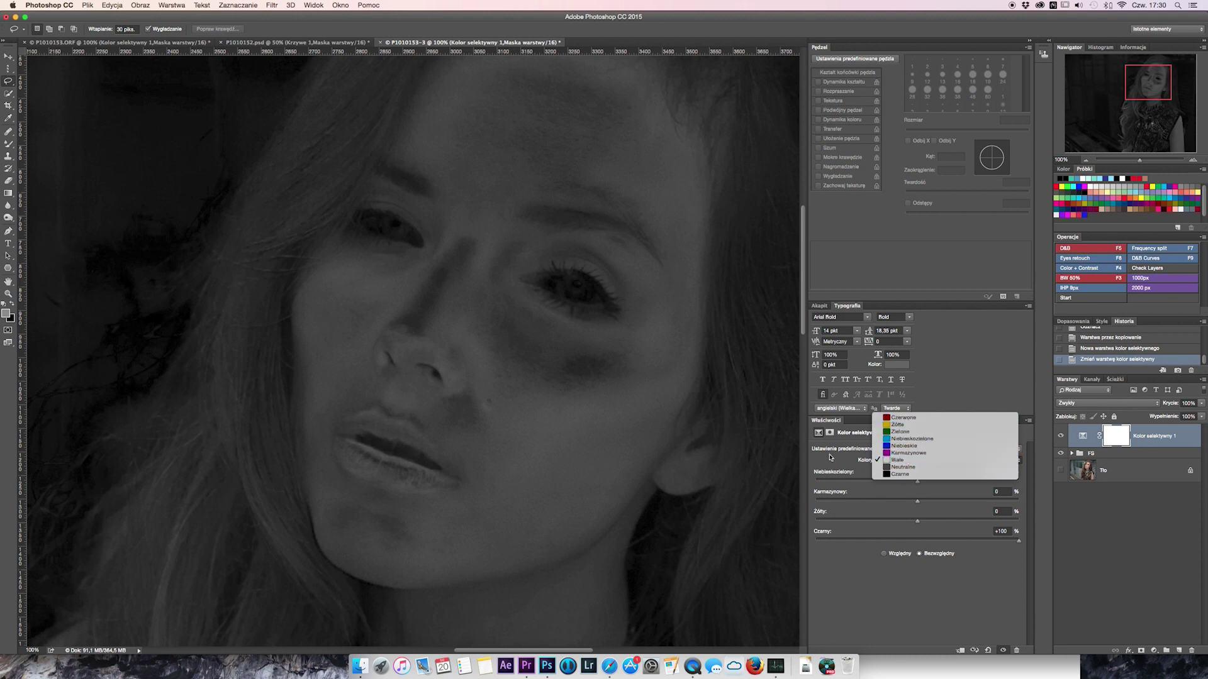
click(906, 446)
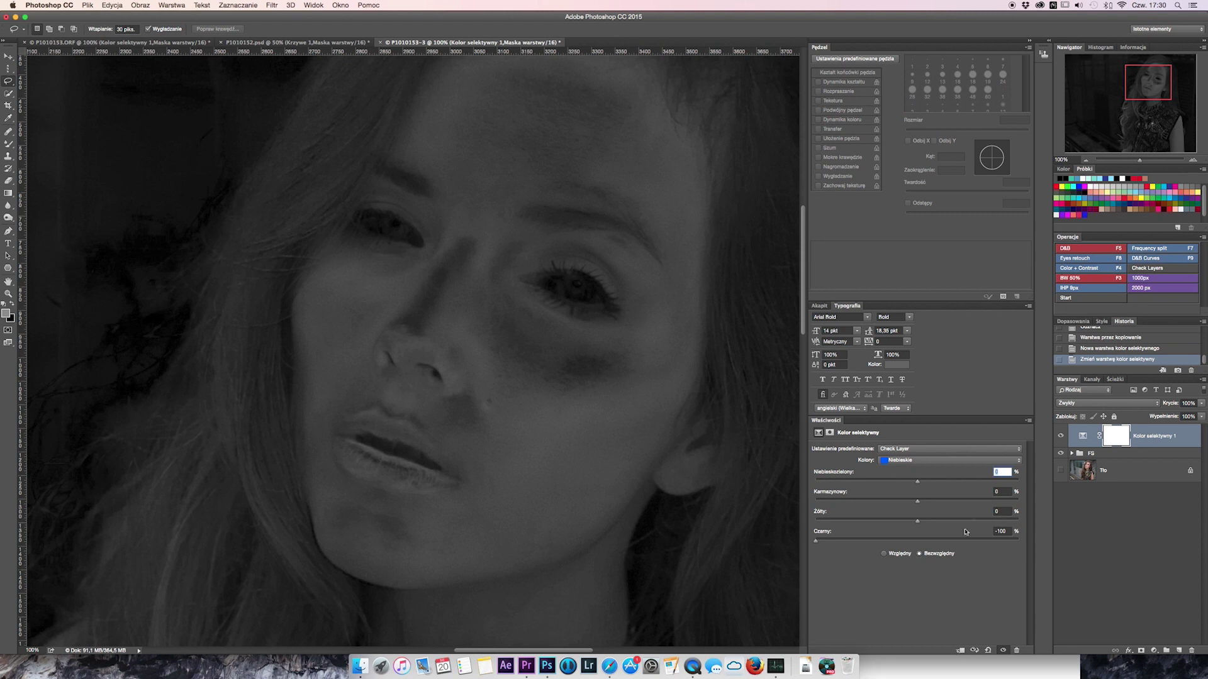
click(900, 462)
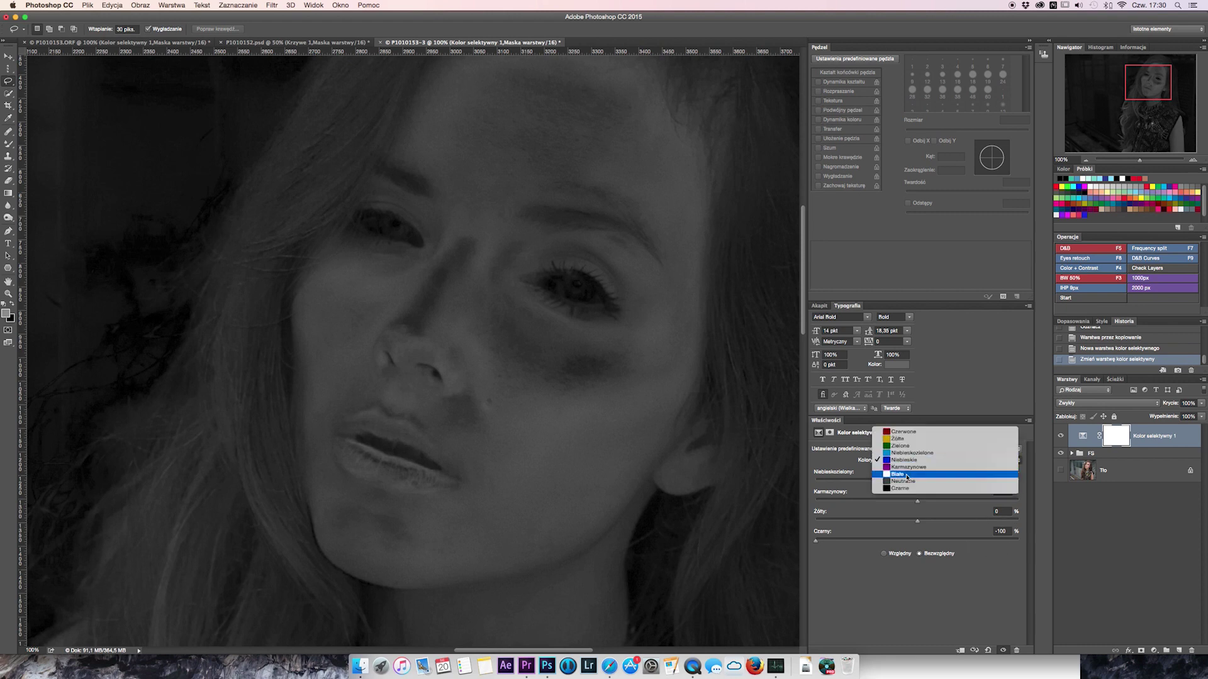
click(907, 475)
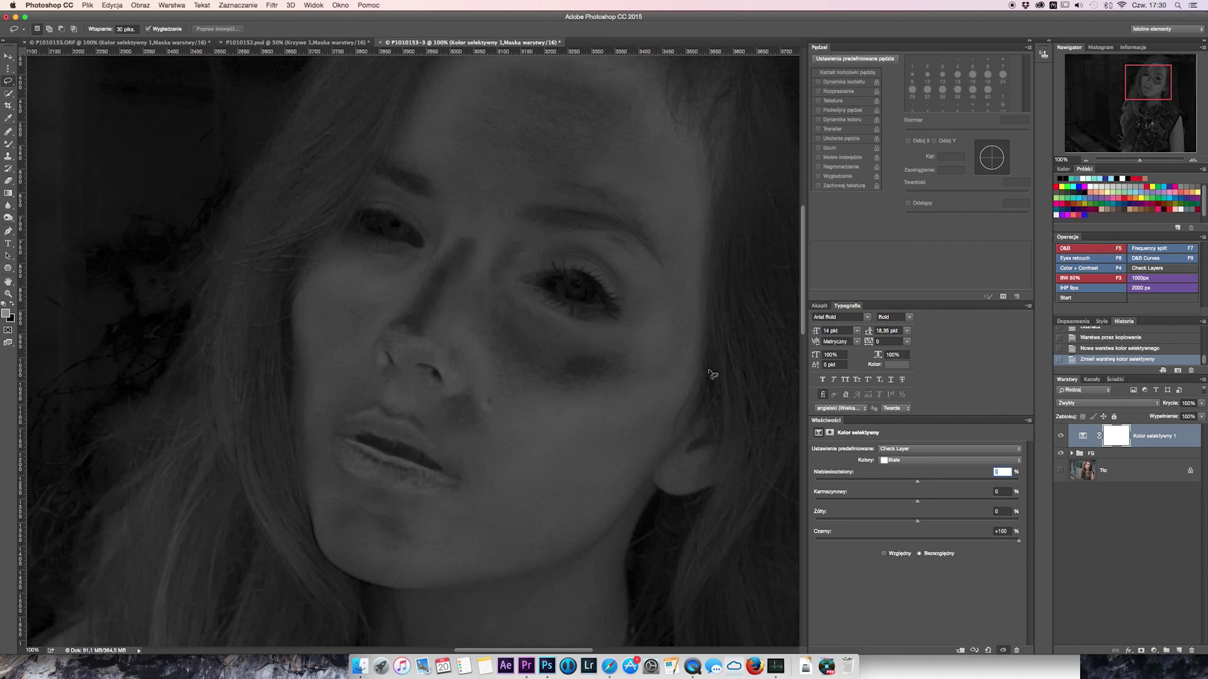
Add a Curves adjustment layer raised to brighten the image.
scroll(548, 242, up, 2)
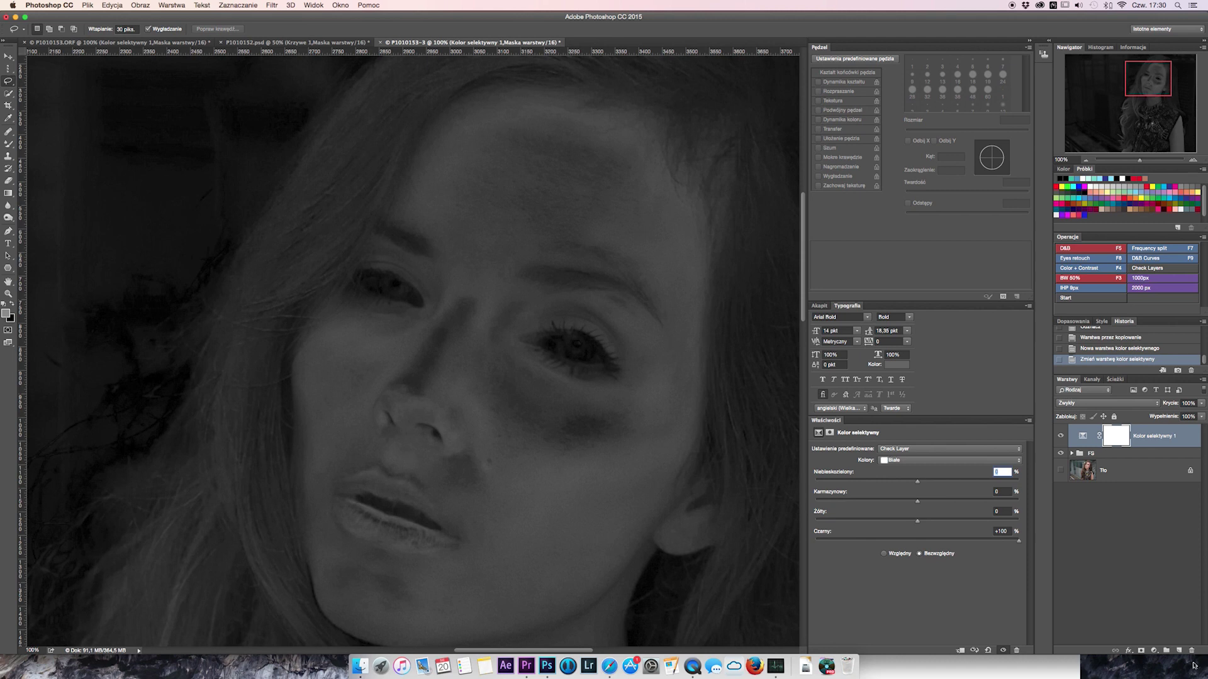
click(1154, 650)
click(1157, 533)
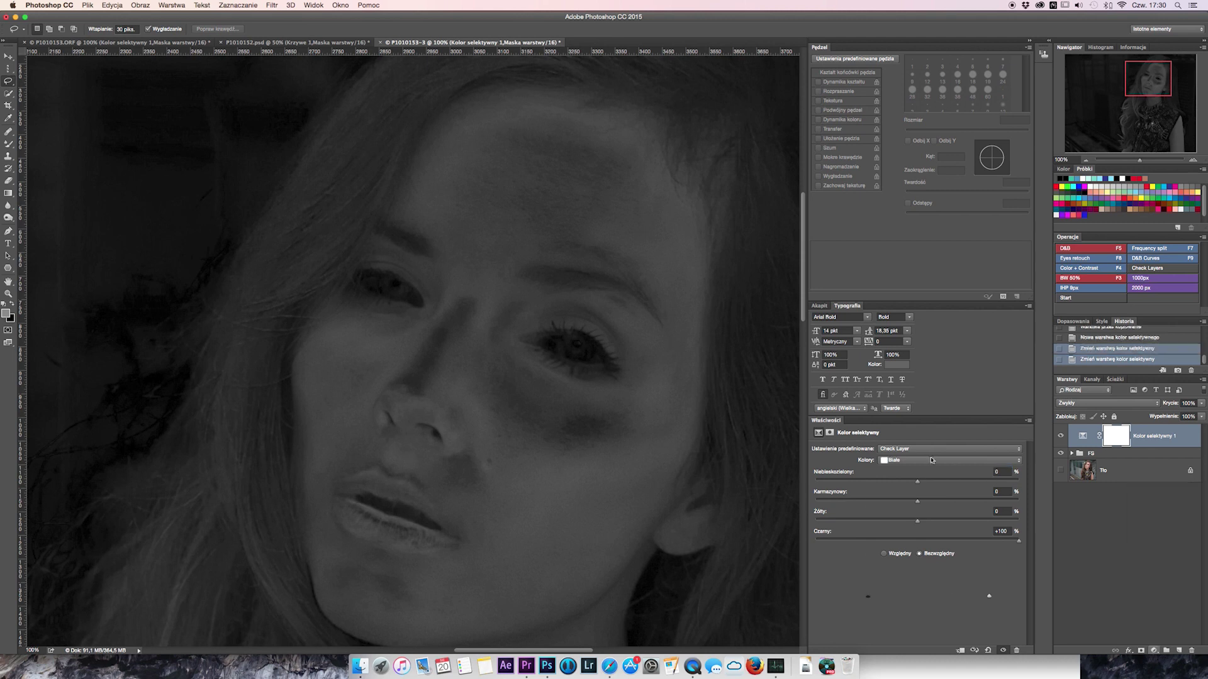
drag(947, 508, 934, 485)
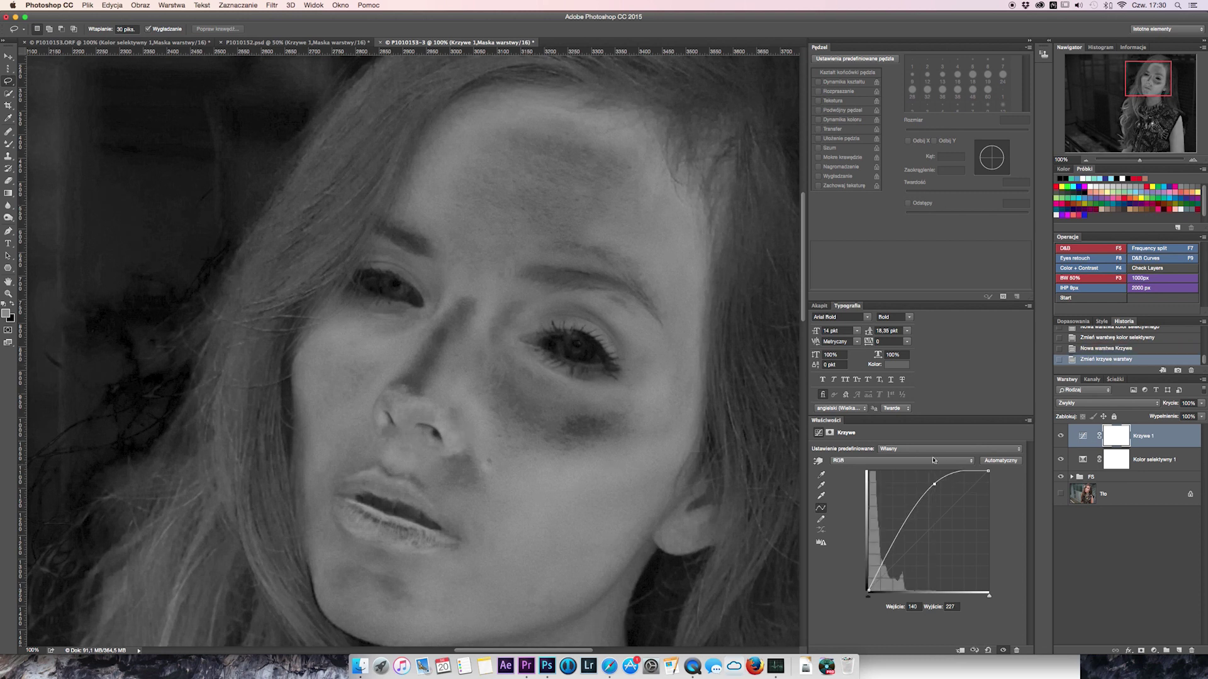
Group the Selective Color and Curves layers and name the group check.
shift+click(1126, 459)
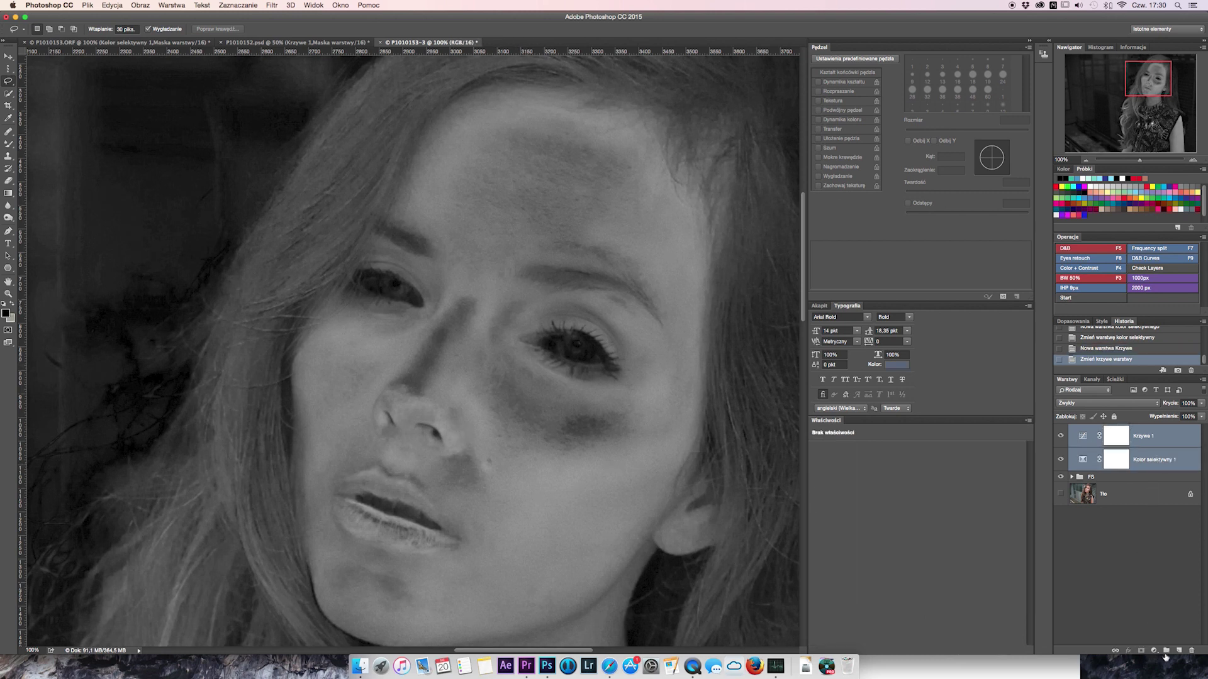
click(1169, 651)
double_click(1095, 430)
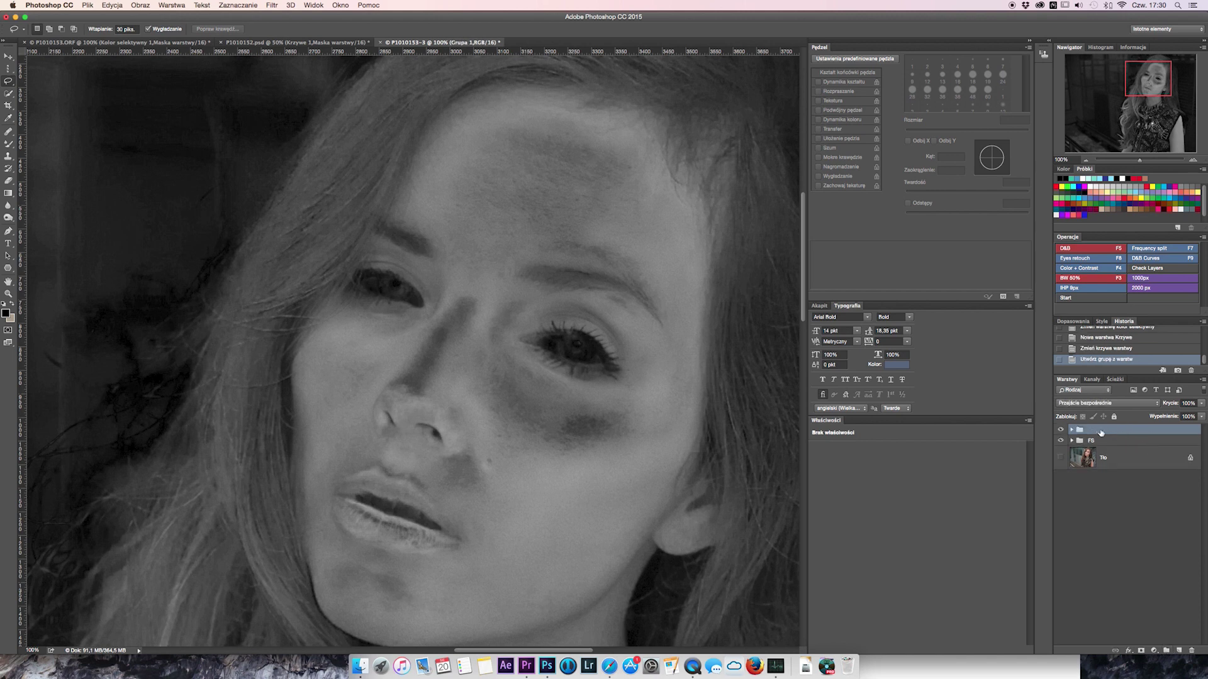
text(k)
key(Return)
Expand the check and FS groups in the Layers panel.
click(1072, 430)
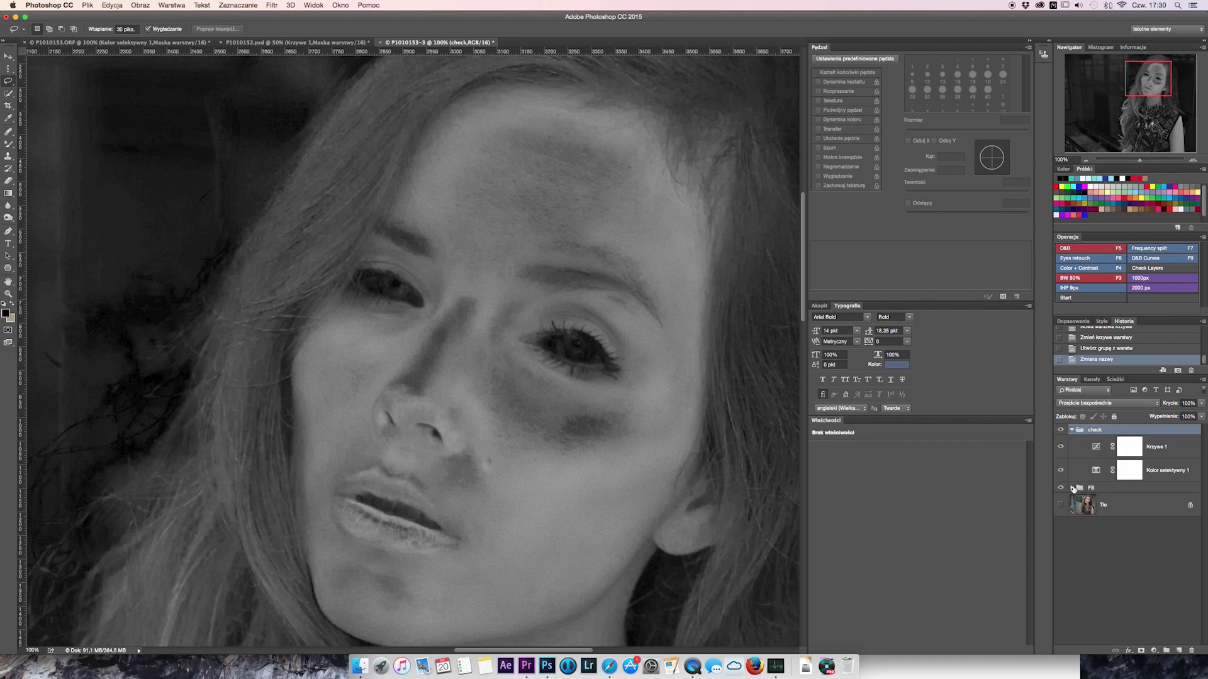
click(1072, 488)
click(1061, 430)
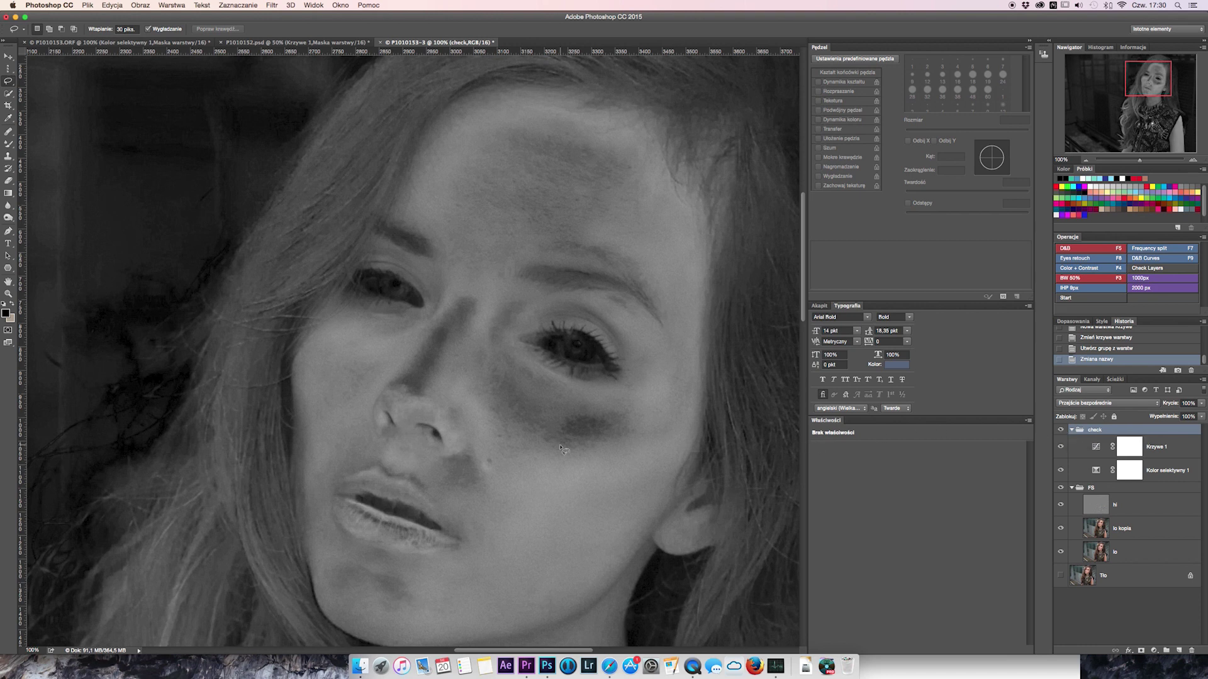
scroll(584, 380, down, 1)
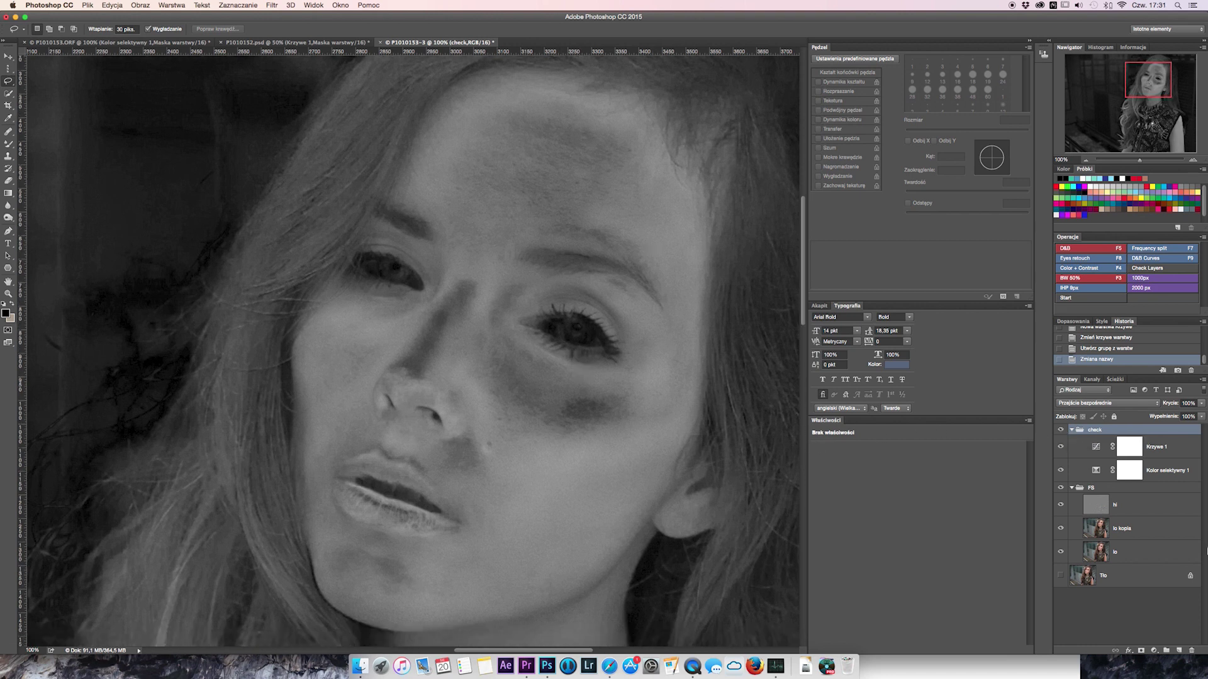
On lo kopia, lasso a 30 px feathered selection around the dark cheek blotch.
click(1137, 532)
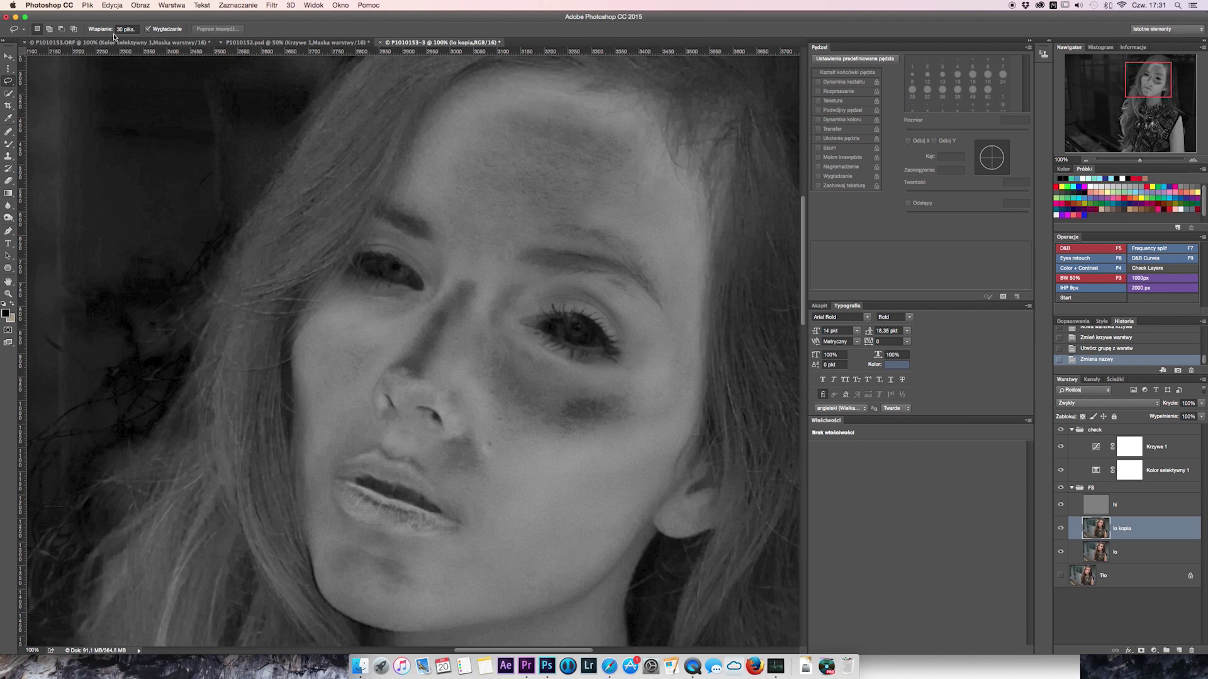
mouse_move(625, 446)
mouse_down()
mouse_move(564, 466)
mouse_move(632, 462)
mouse_up()
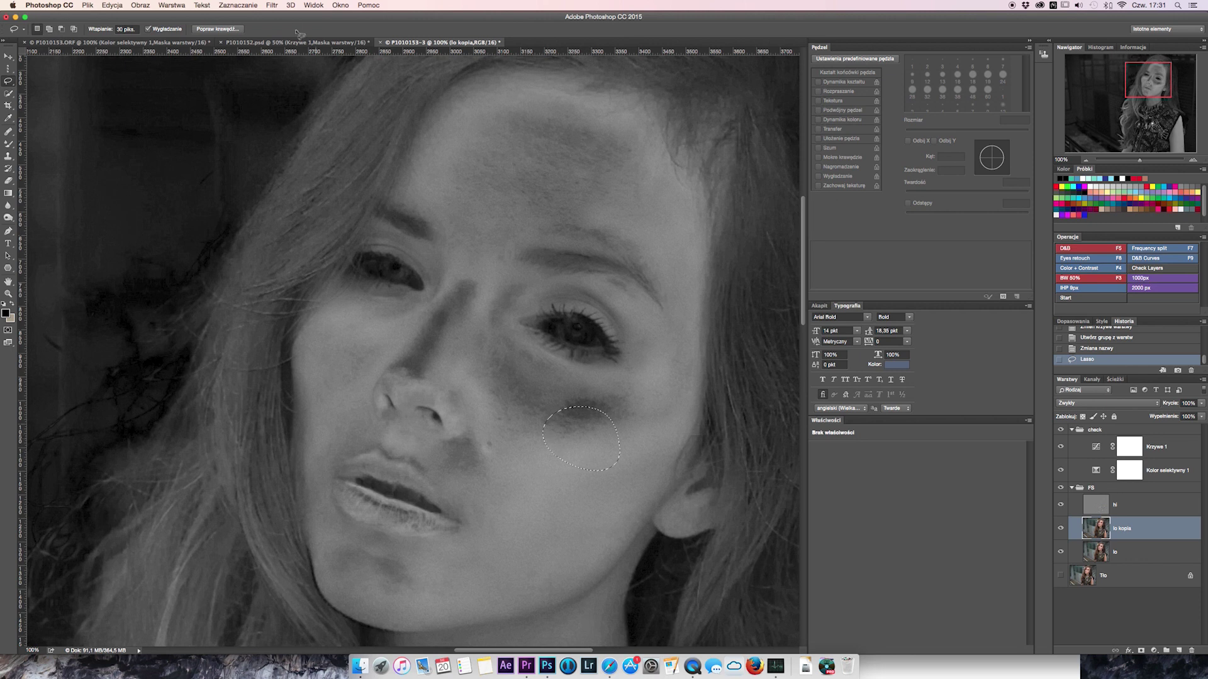
click(277, 6)
mouse_move(287, 143)
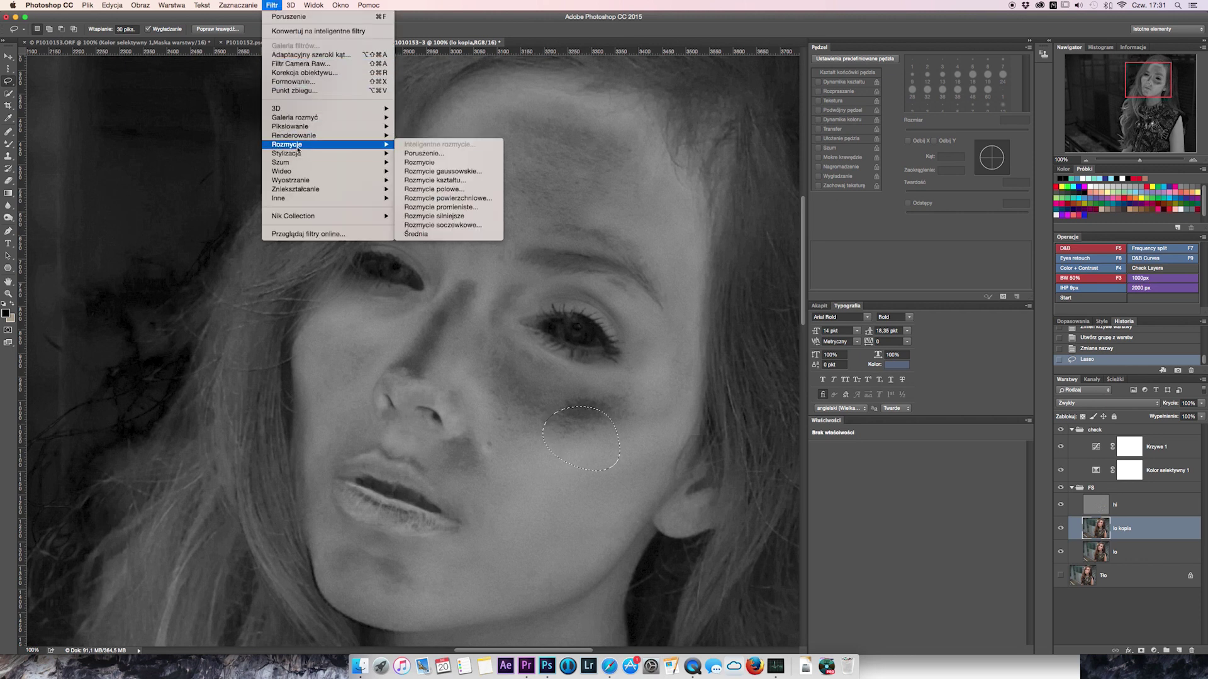
Apply a Motion Blur of angle 90° and distance 48 px to the selected cheek patch.
click(454, 159)
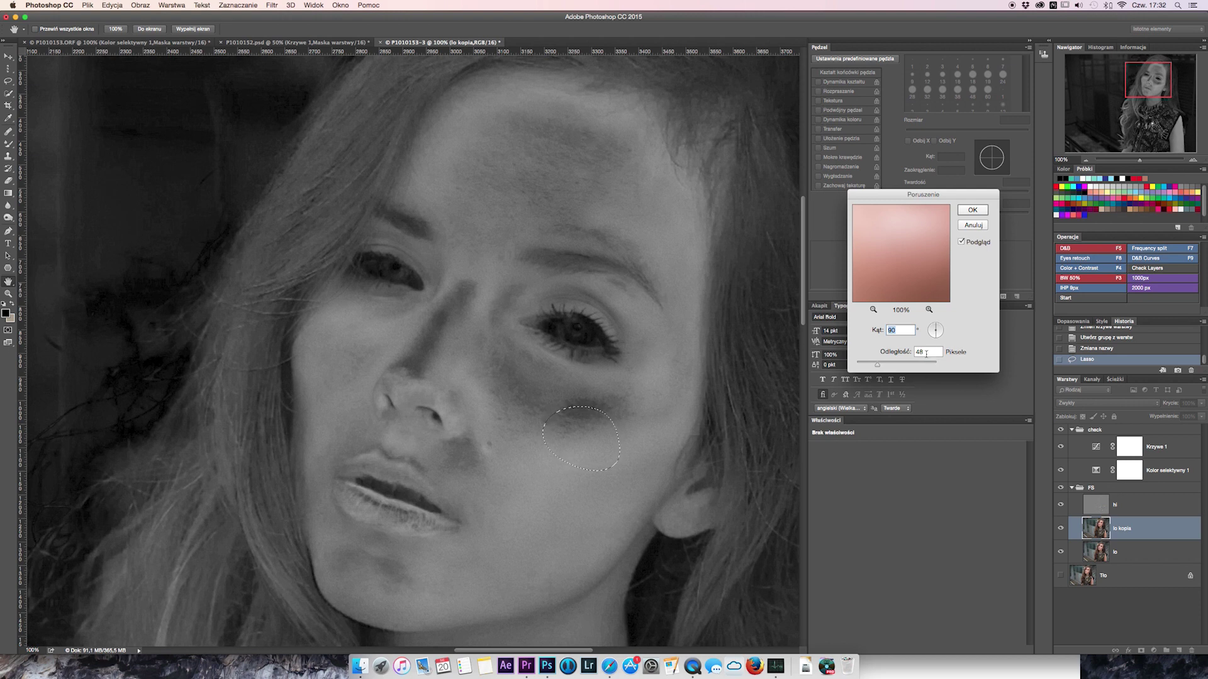
click(972, 211)
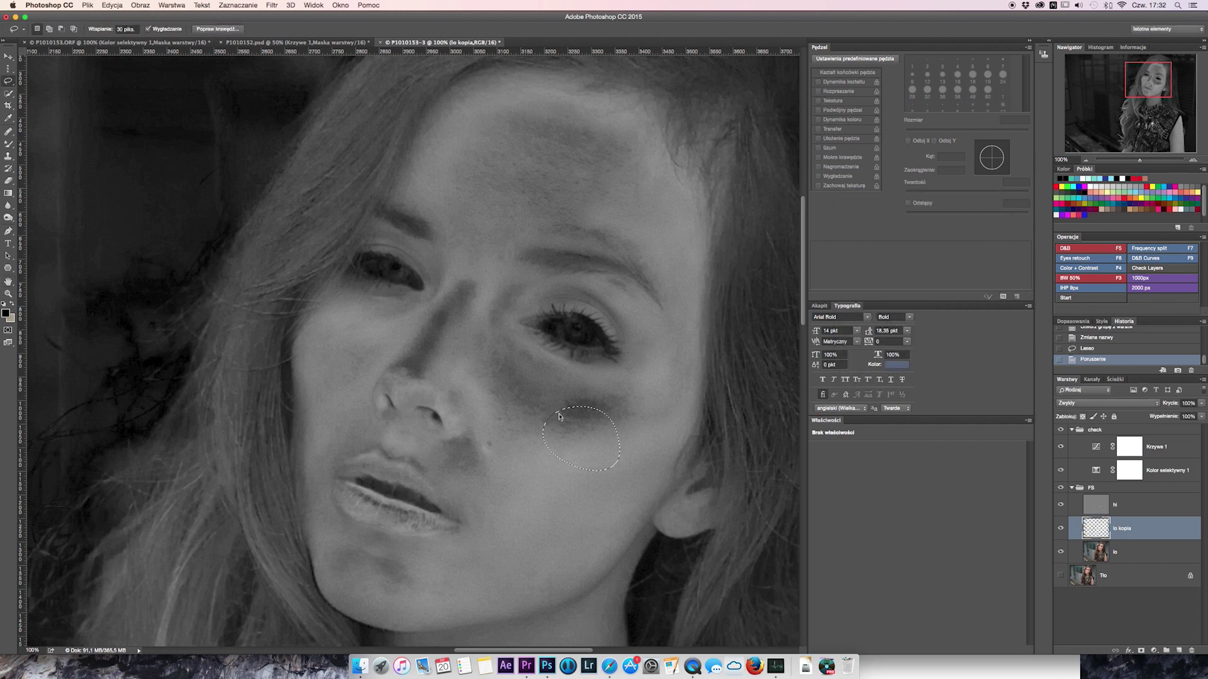
click(272, 5)
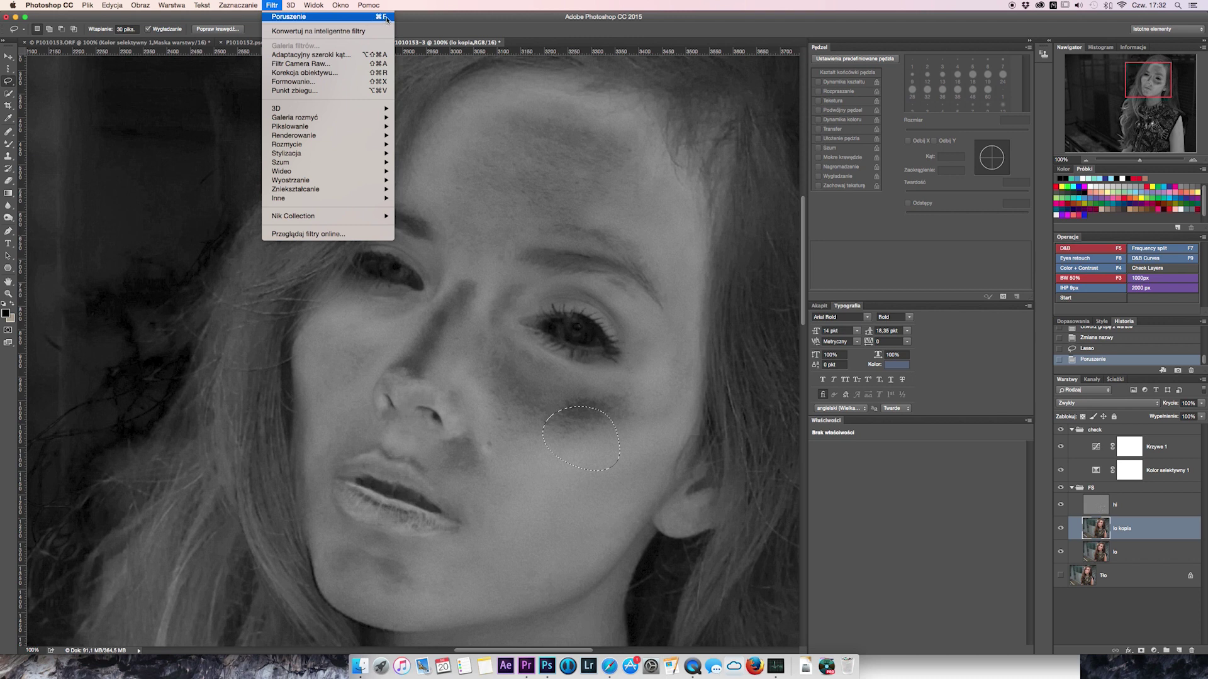
Reapply the motion blur to the cheek patch and the lassoed nose bridge.
key(Escape)
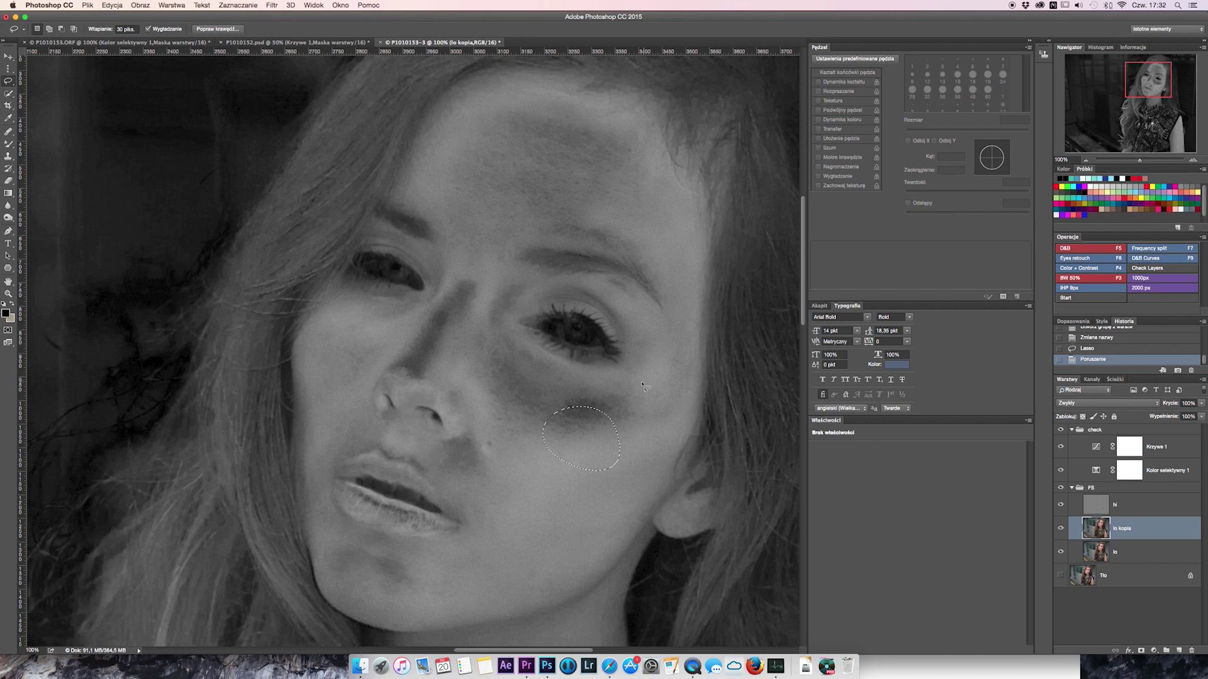
key(ctrl+f)
key(ctrl+f)
drag(511, 459, 522, 517)
key(super+d)
mouse_move(451, 276)
mouse_down()
mouse_move(469, 267)
mouse_move(534, 299)
mouse_up()
key(super+Left)
key(super+Left)
click(462, 349)
Lasso and motion-blur three more blotchy patches on the cheek.
drag(540, 408, 556, 423)
key(super+f)
key(super+f)
drag(638, 420, 548, 434)
key(super+f)
key(super+f)
mouse_move(645, 395)
mouse_down()
mouse_move(608, 399)
mouse_move(648, 409)
mouse_move(603, 443)
mouse_up()
key(super+f)
key(super+f)
Lasso the chin and nose spots and reapply the motion blur to them.
drag(394, 590, 445, 597)
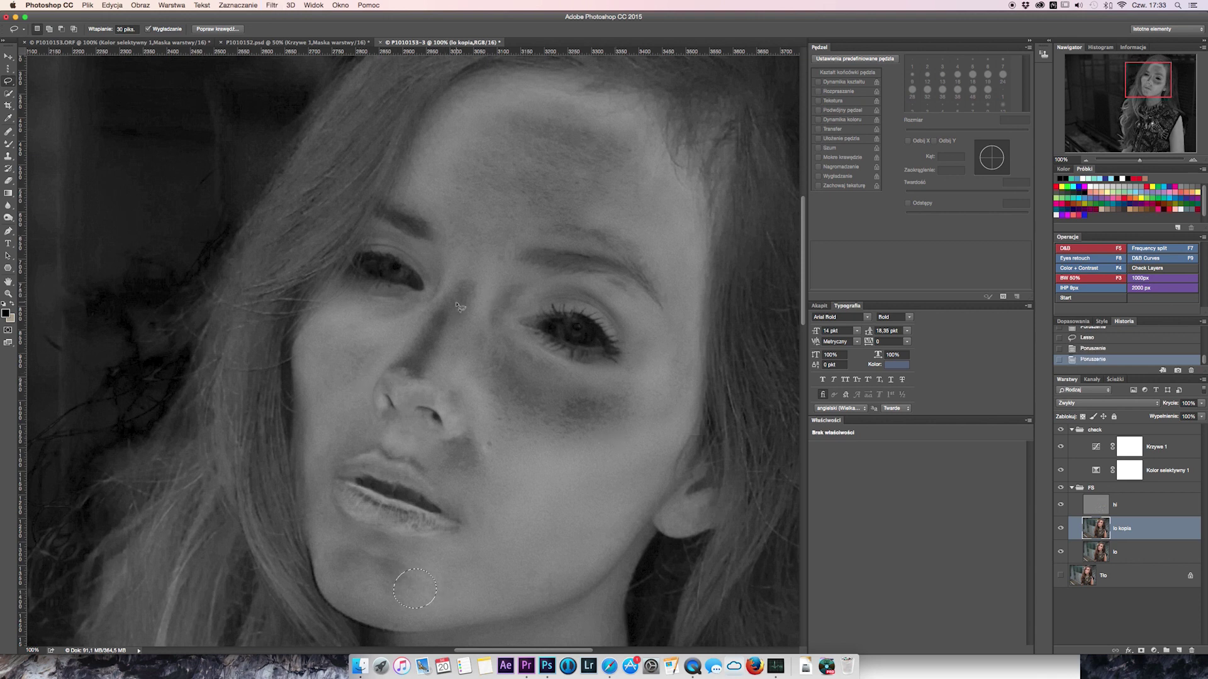
drag(420, 367, 443, 393)
key(super+f)
key(super+f)
key(super+f)
mouse_move(451, 373)
mouse_down()
mouse_move(398, 389)
mouse_move(437, 402)
mouse_up()
key(super+f)
key(super+f)
click(270, 6)
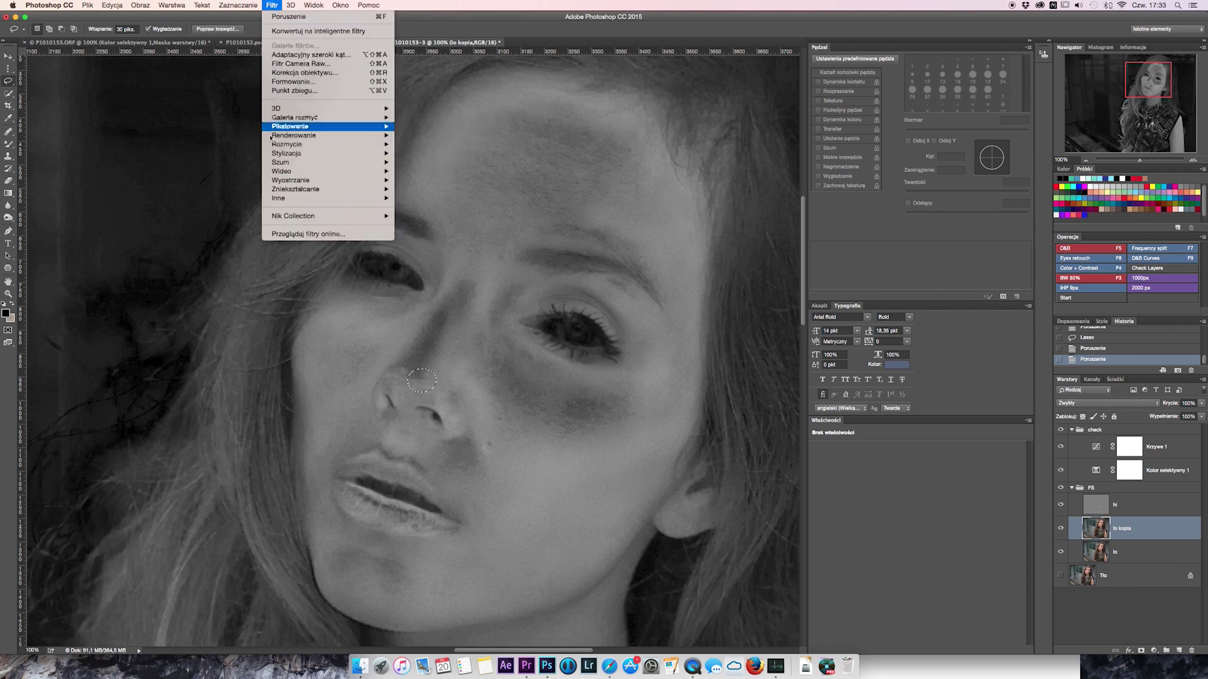
mouse_move(321, 145)
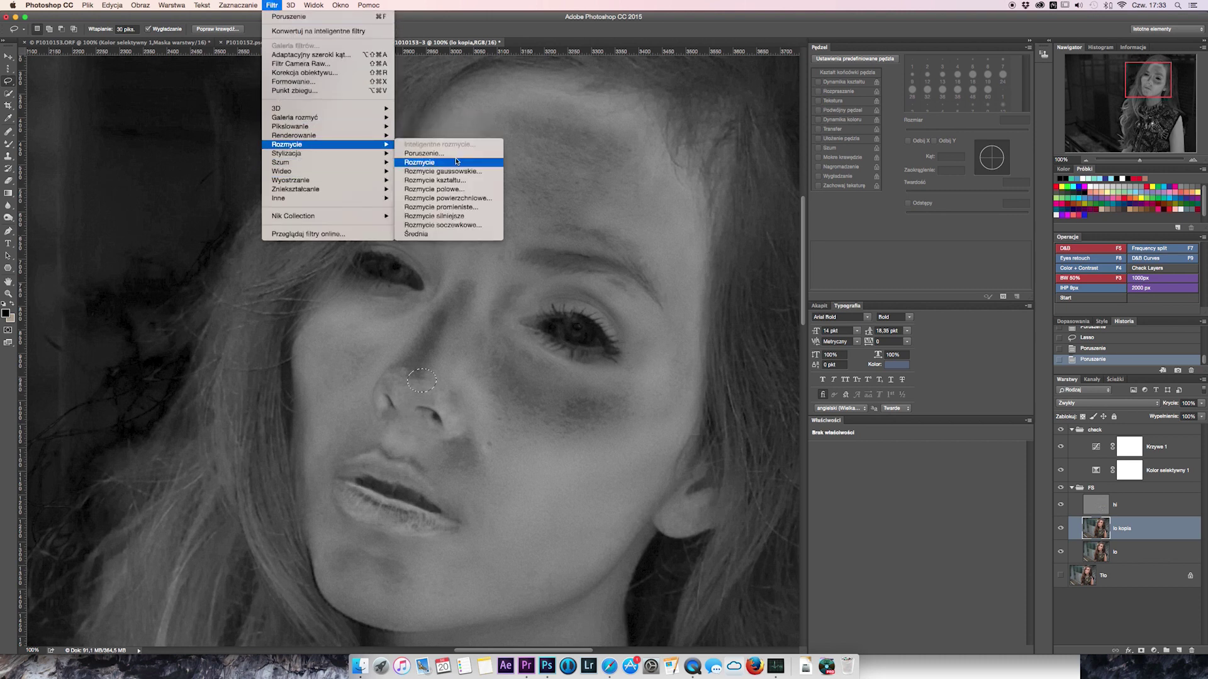
Rerun Motion Blur at a -11° angle and apply it to a forehead patch.
click(440, 154)
drag(947, 335, 944, 335)
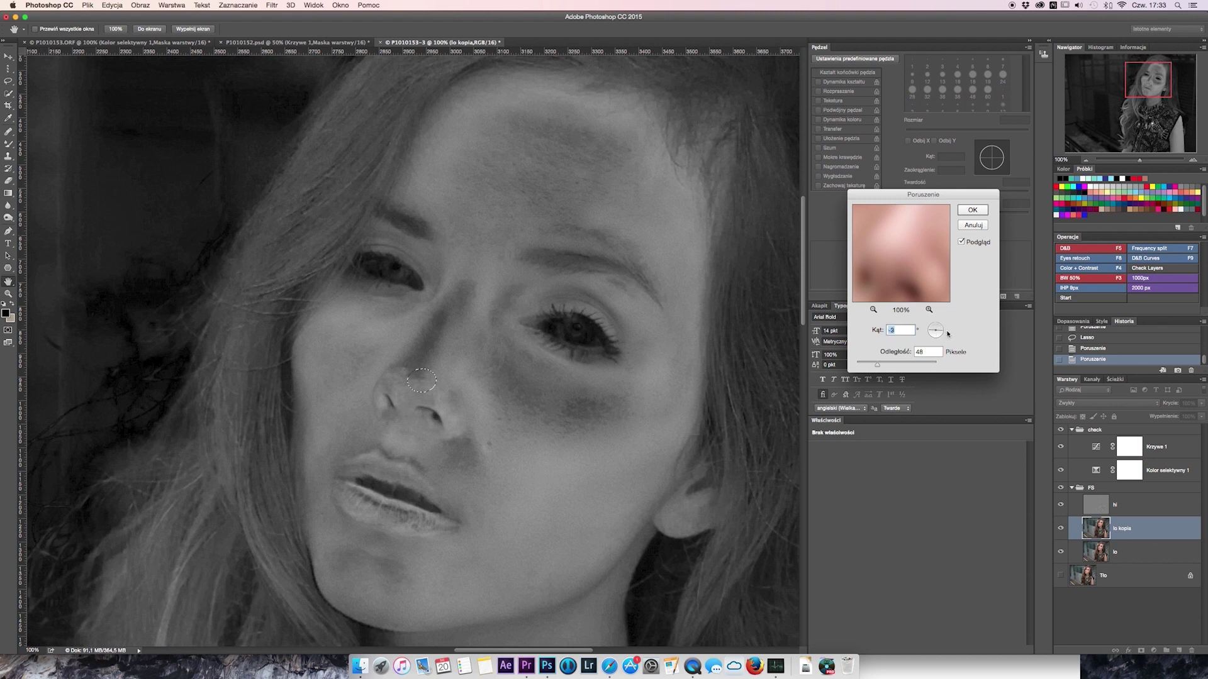
key(Return)
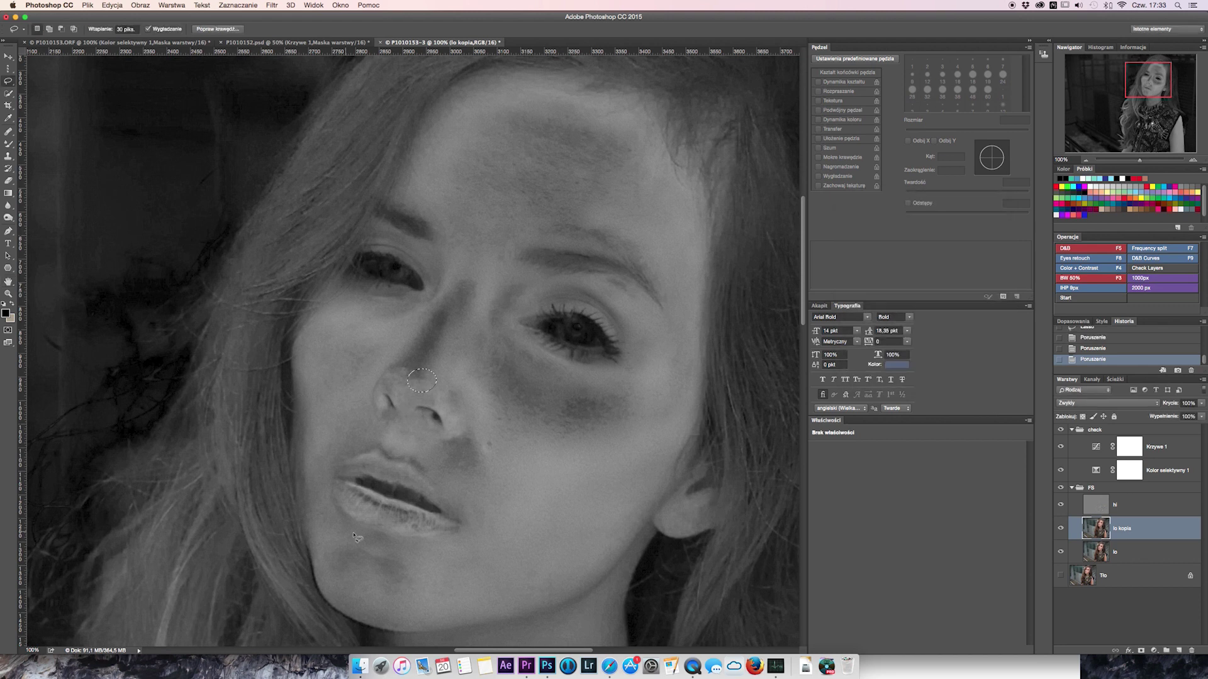
mouse_move(620, 164)
mouse_down()
mouse_move(662, 195)
mouse_move(567, 189)
mouse_up()
key(super+f)
Lasso and blur the lower forehead, left forehead, brow end and upper forehead patches.
key(super+f)
key(super+d)
mouse_move(620, 223)
mouse_down()
mouse_move(633, 248)
mouse_move(654, 242)
mouse_up()
key(super+f)
drag(552, 203, 573, 237)
key(super+f)
drag(648, 226, 635, 250)
key(super+f)
key(super+f)
mouse_move(536, 113)
mouse_down()
mouse_move(538, 138)
mouse_move(442, 201)
mouse_move(502, 192)
mouse_up()
Lasso areas beside the nose, near the chin and right forehead, then deselect.
key(super+f)
key(super+f)
key(super+f)
mouse_move(447, 436)
mouse_down()
mouse_move(430, 453)
mouse_move(445, 458)
mouse_up()
key(super+f)
key(super+f)
drag(582, 540, 545, 606)
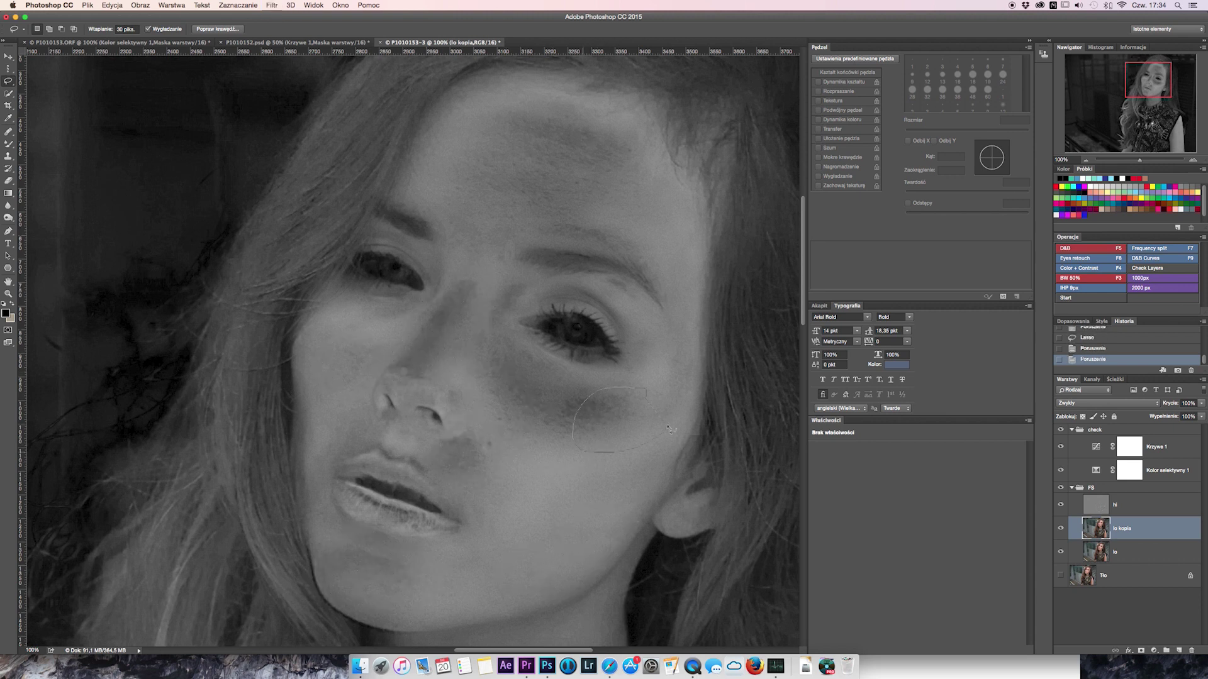
drag(648, 259, 649, 263)
key(super+d)
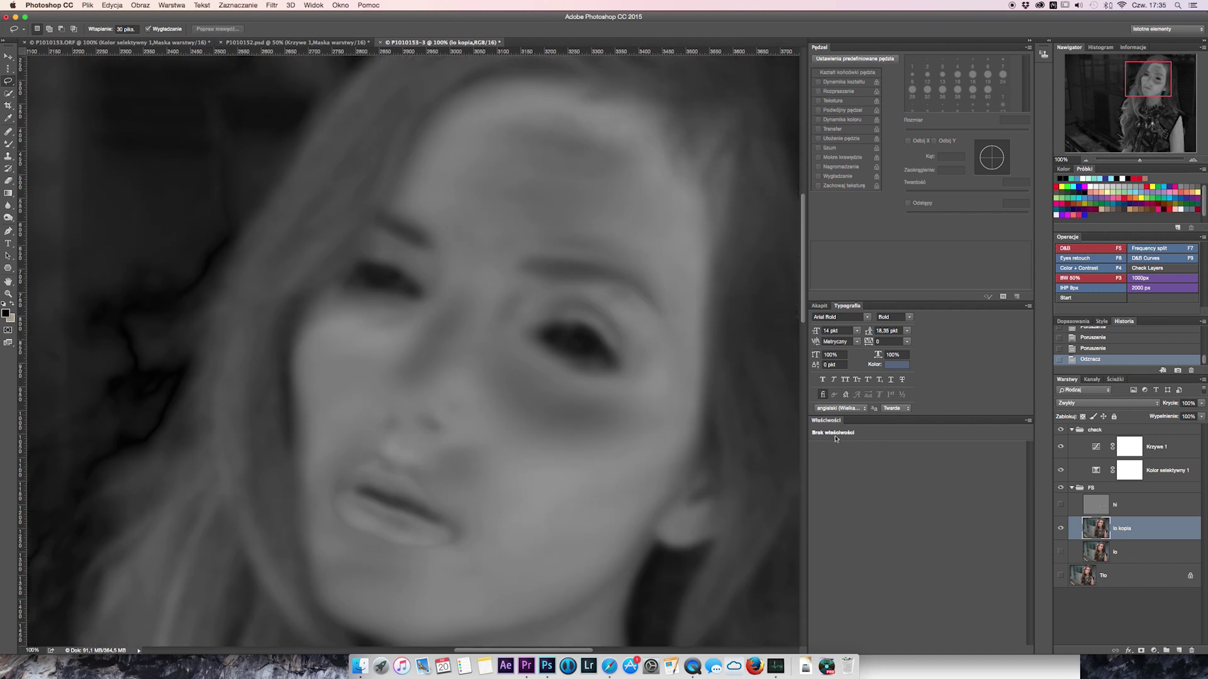
Toggle lo and lo kopia visibility to compare, then show hi and hide the check group.
click(1063, 556)
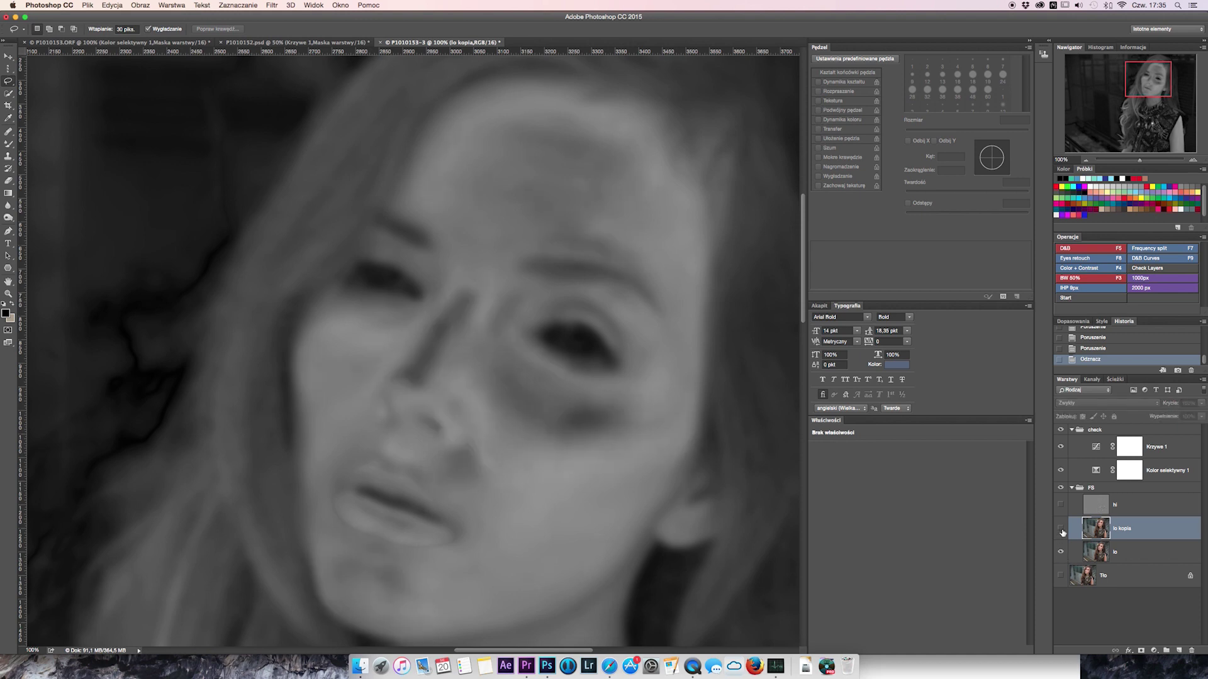
click(1062, 529)
click(1061, 552)
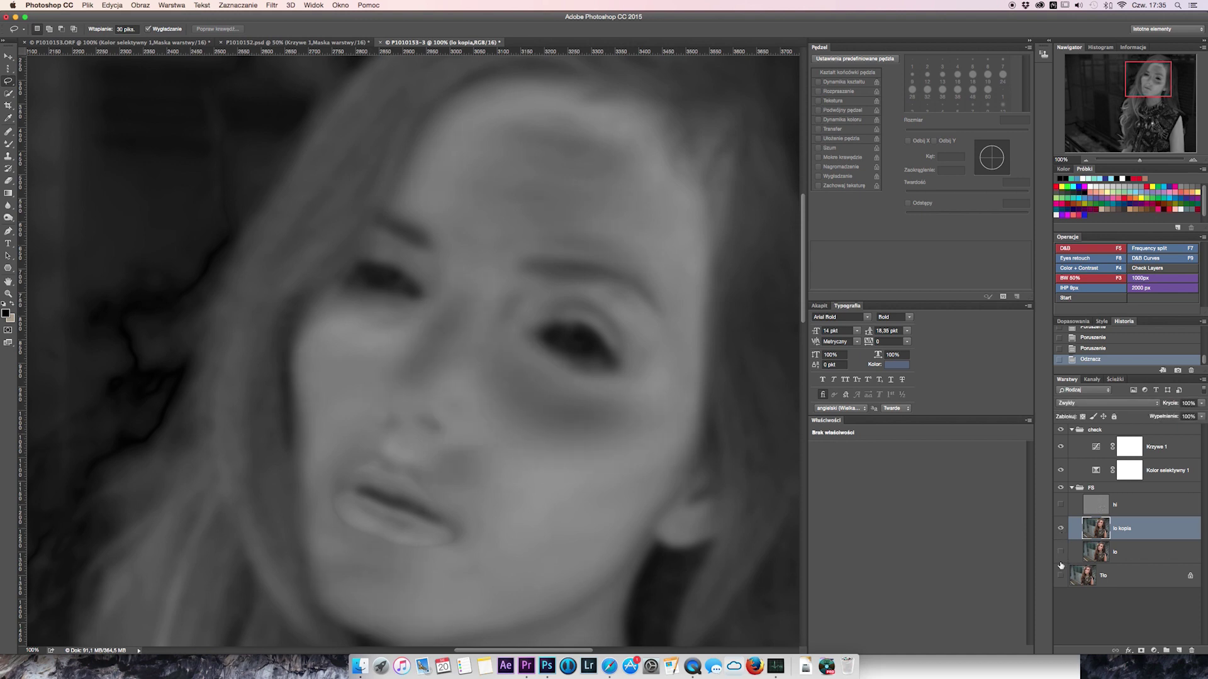
click(1061, 505)
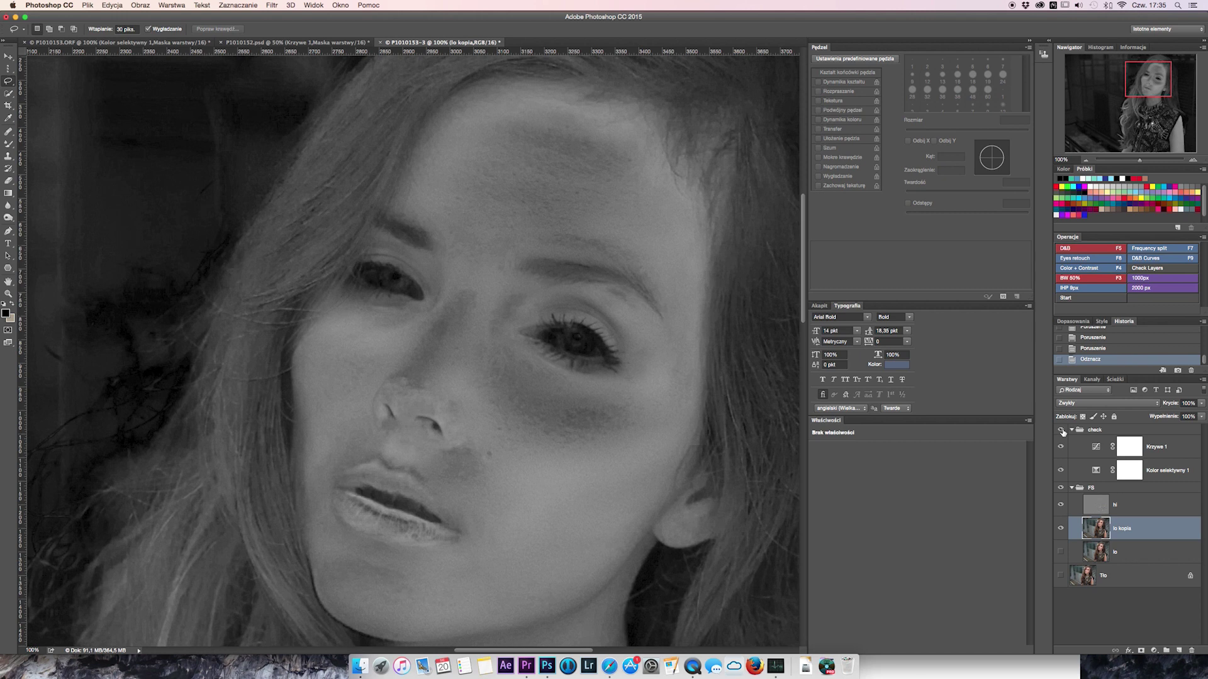
click(1061, 431)
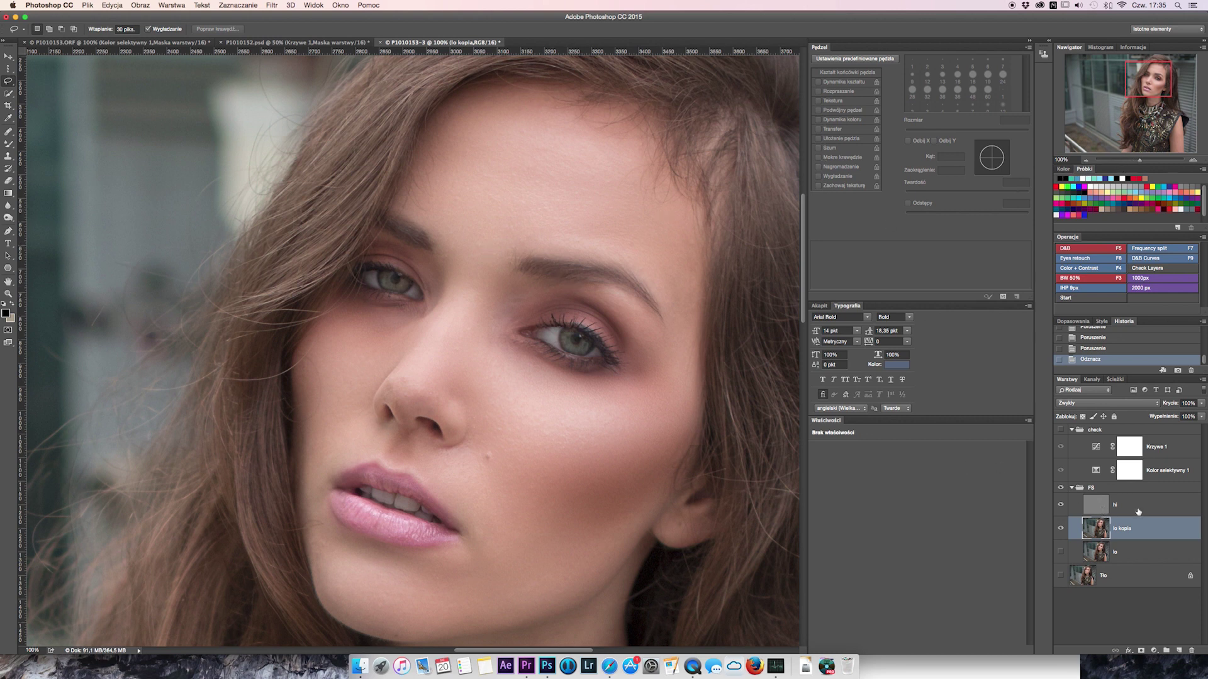
Zoom out, select and show the lo layer, and toggle lo kopia off and on.
key(super+1)
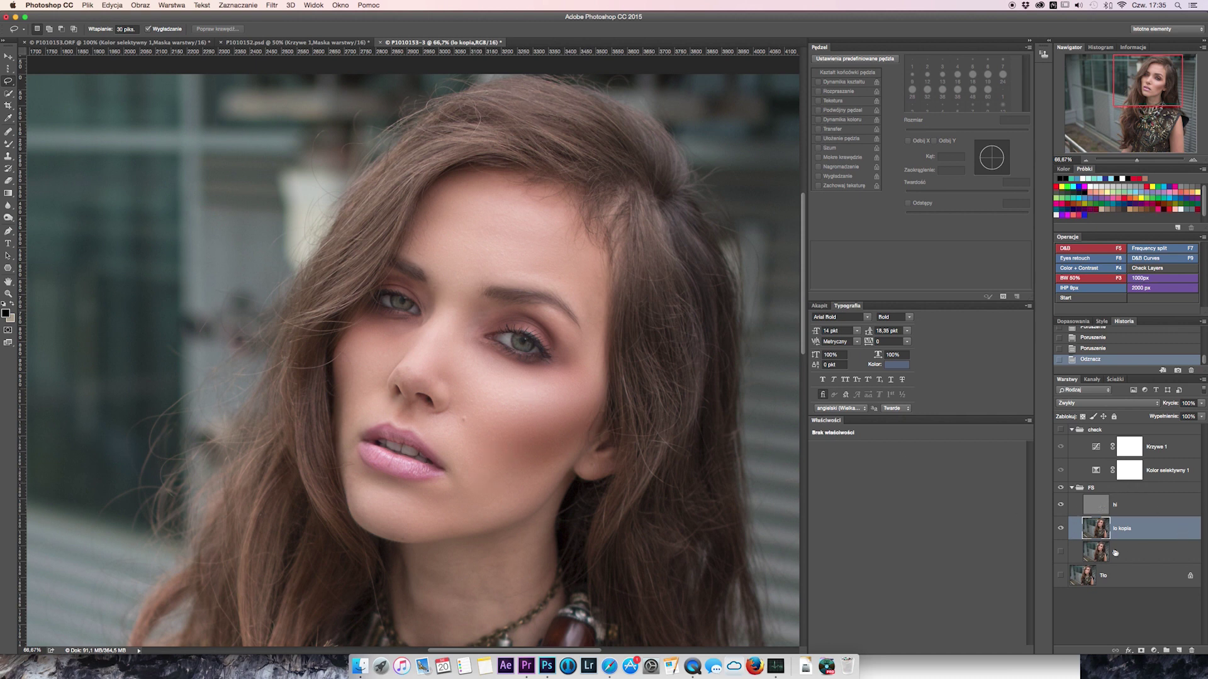
click(1070, 553)
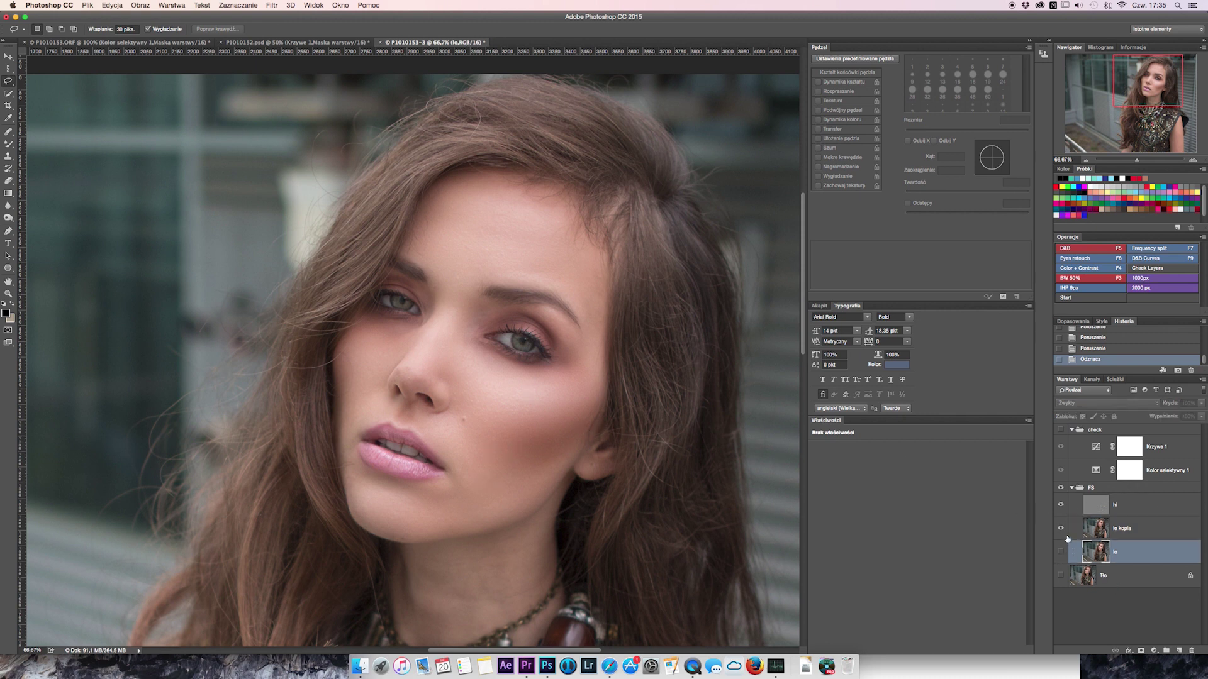
click(1061, 552)
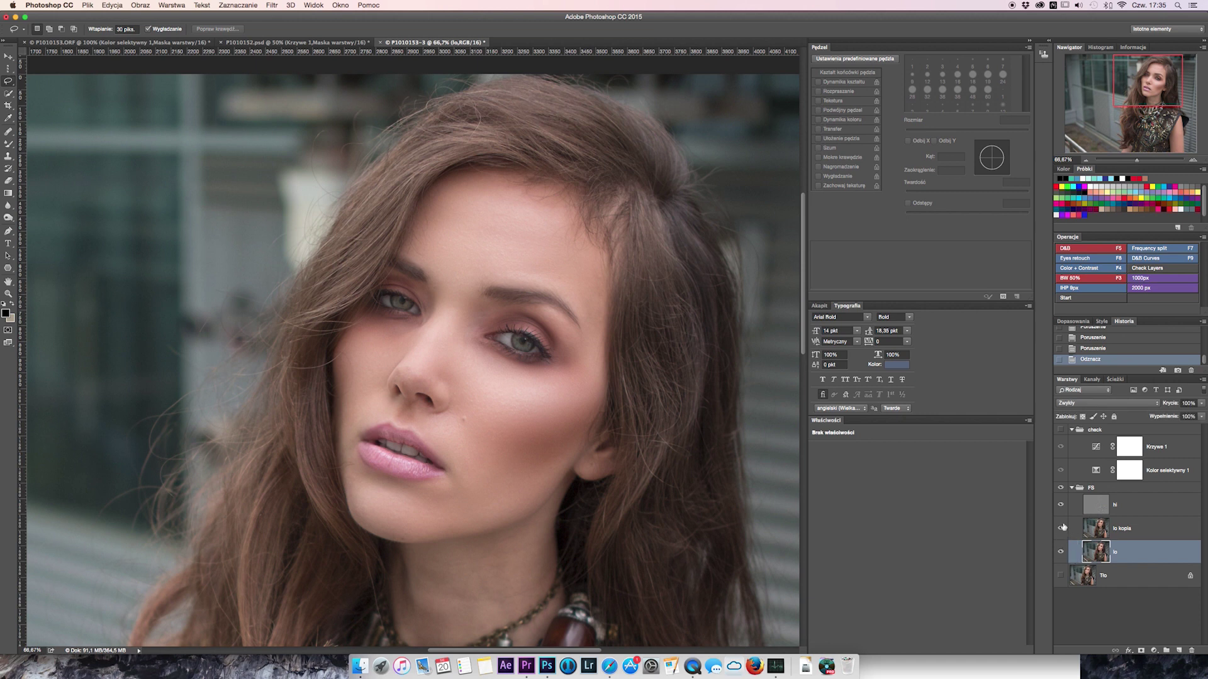
click(1061, 530)
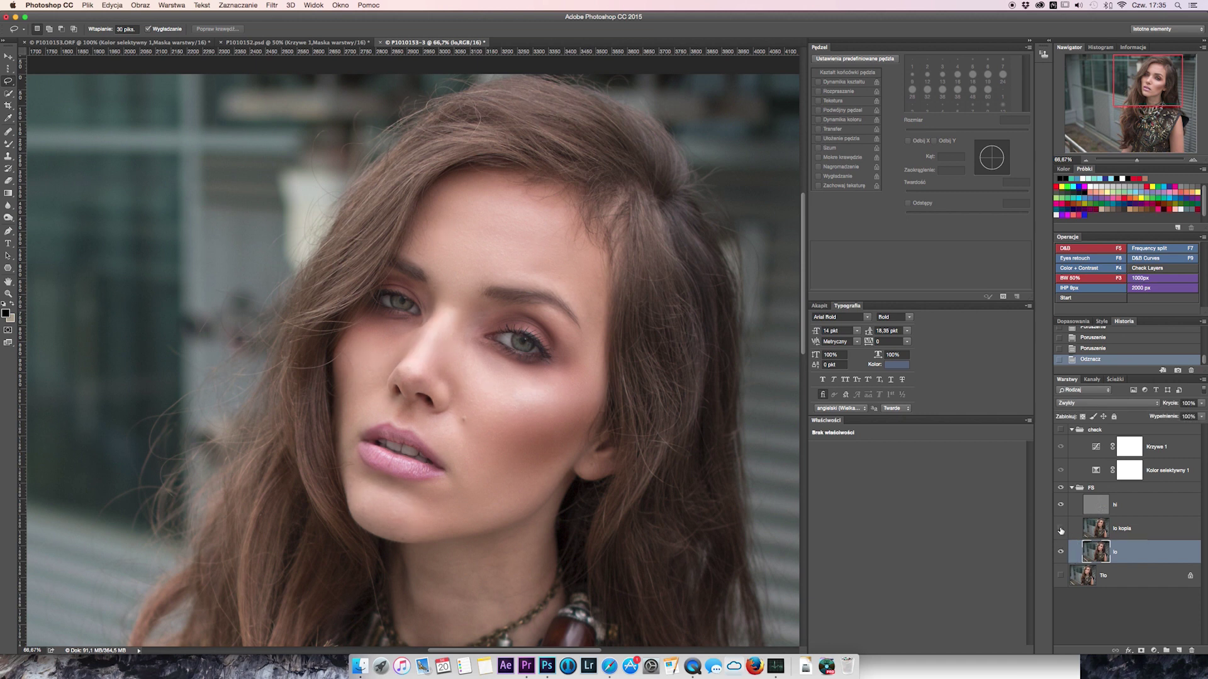
click(1061, 530)
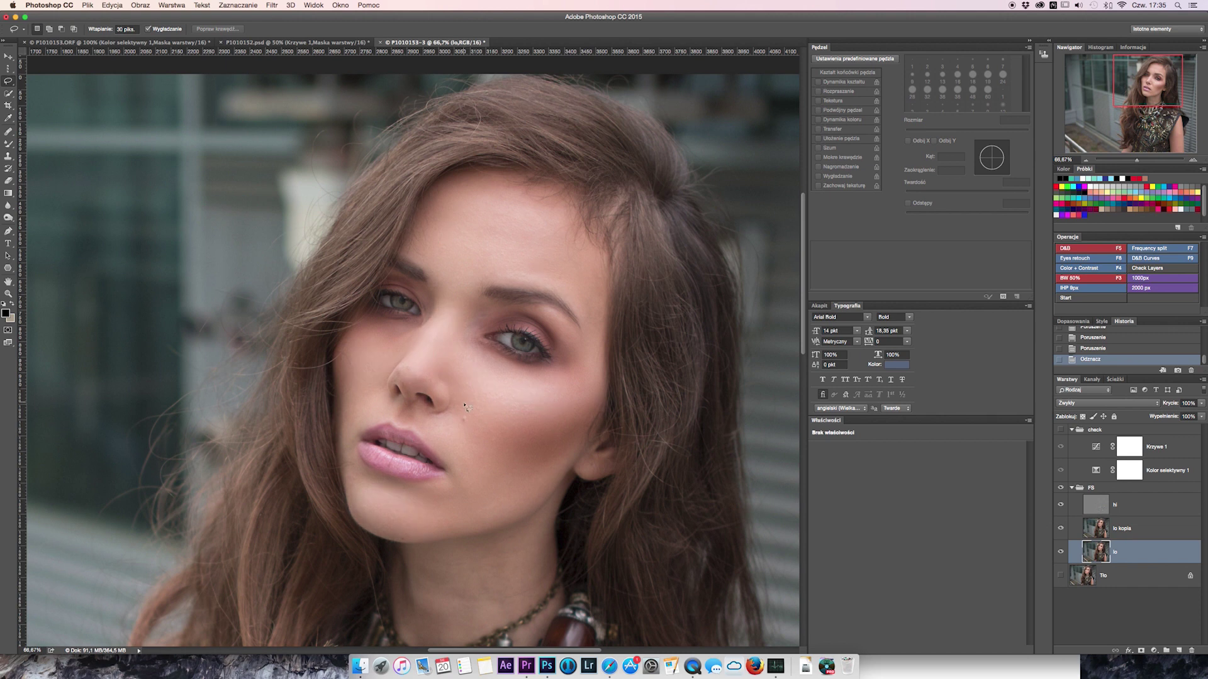
Pan across the portrait and toggle lo kopia again to compare the skin before and after.
scroll(468, 406, down, 1)
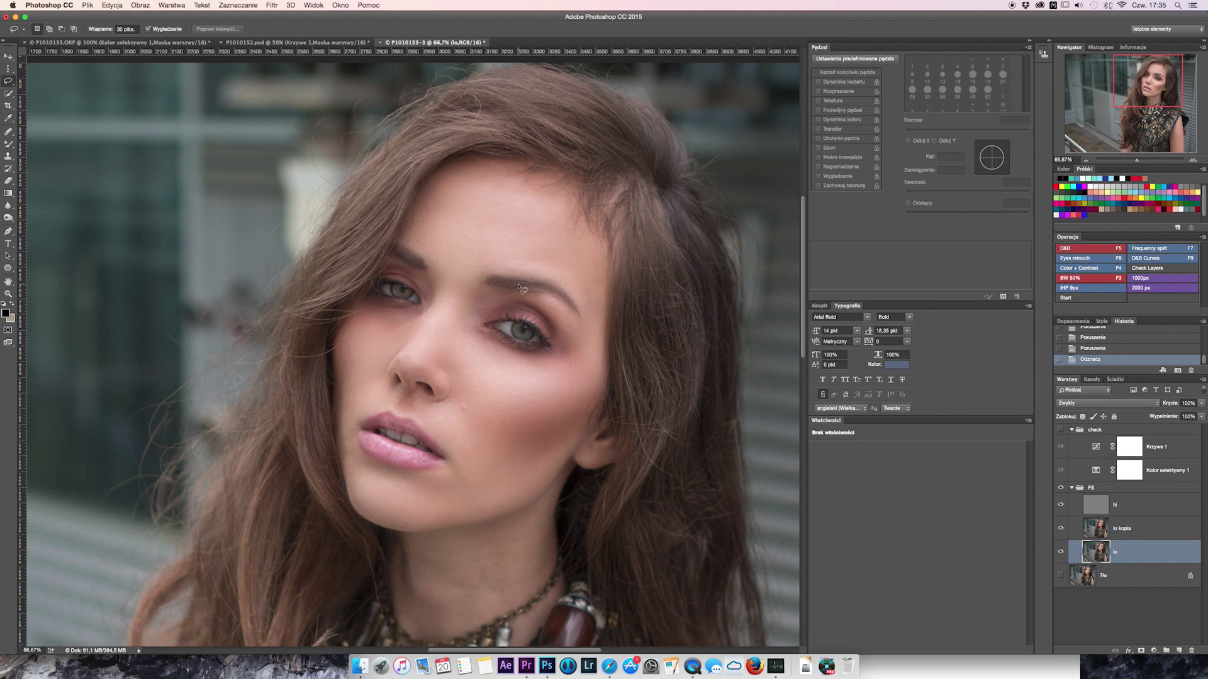
scroll(658, 387, left, 2)
scroll(657, 387, left, 2)
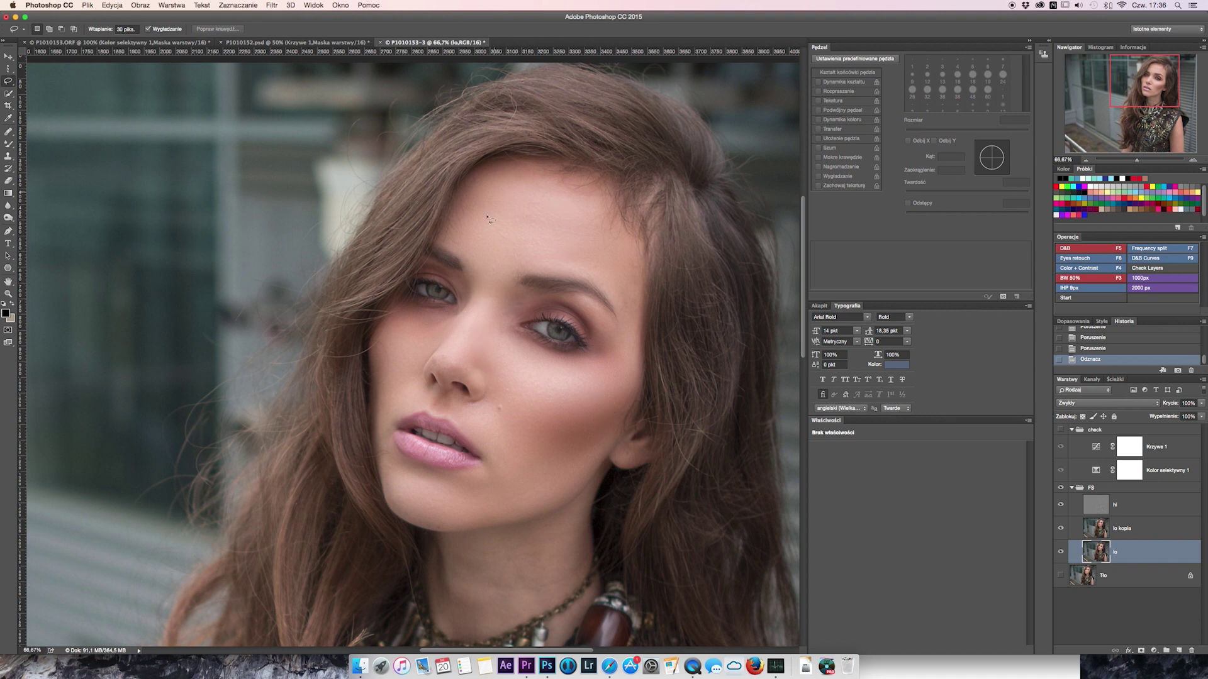
click(1061, 530)
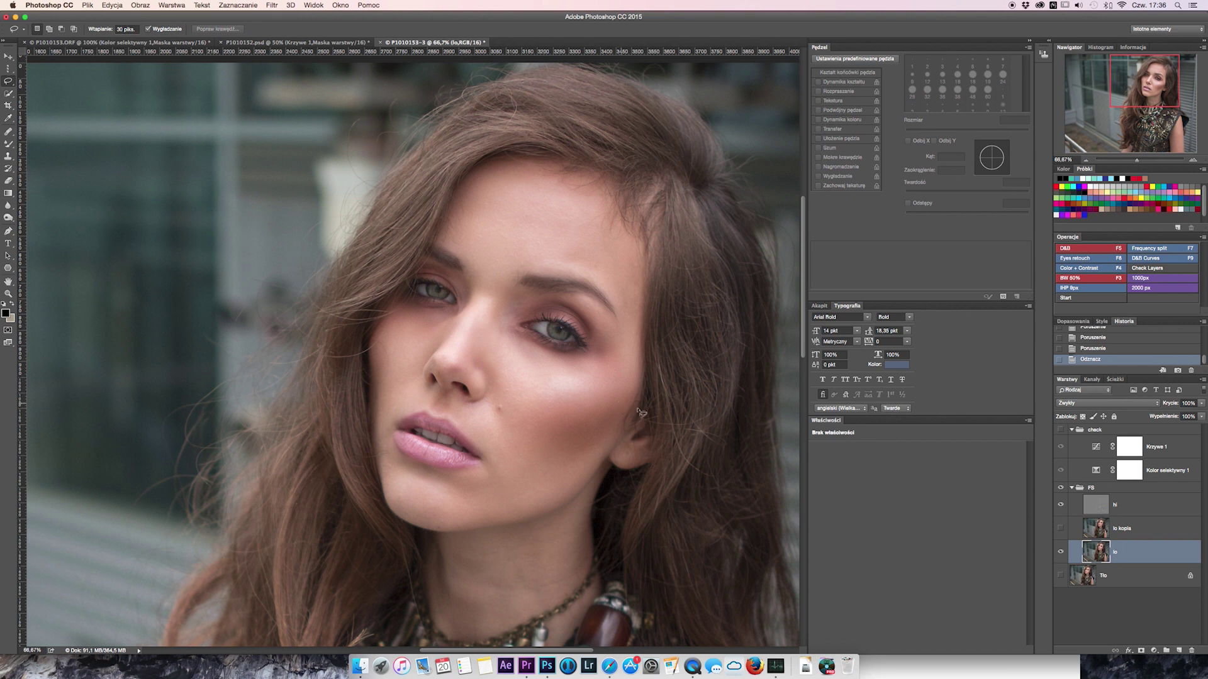
click(1061, 531)
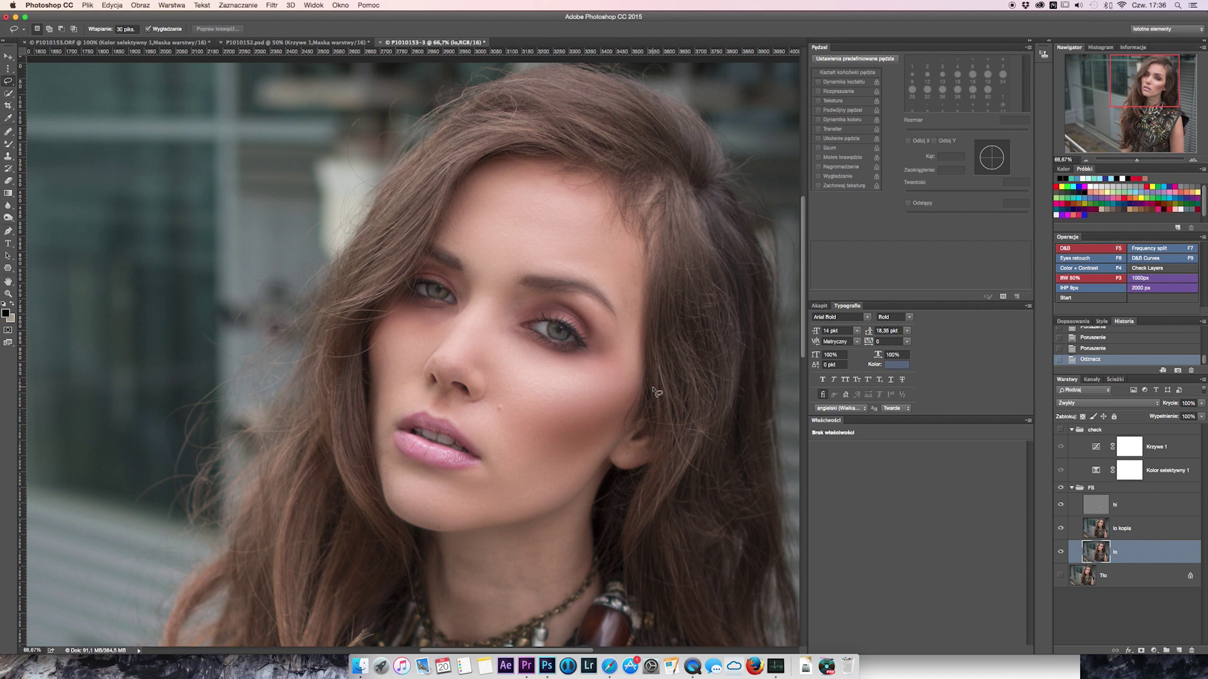
Set lo kopia's opacity to 86% after trying 34%, so some original skin texture shows.
click(1203, 406)
key(alt+bracketright)
click(1202, 404)
drag(1196, 414, 1184, 416)
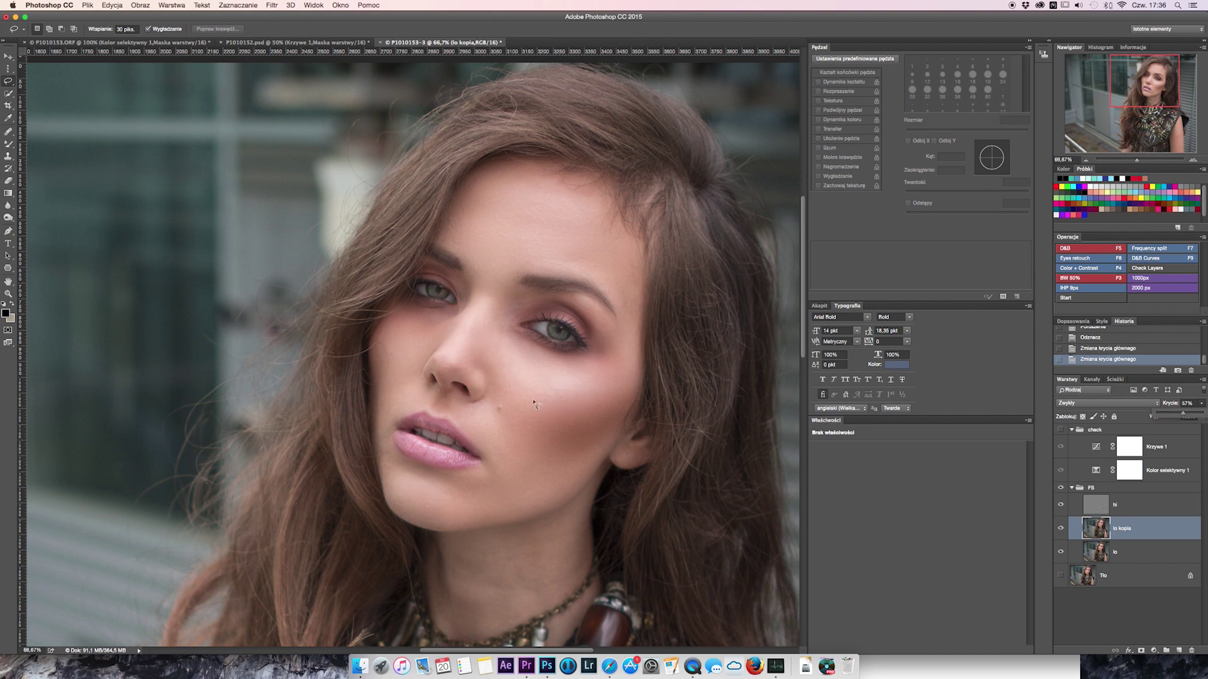
drag(1183, 414, 1196, 414)
click(1144, 511)
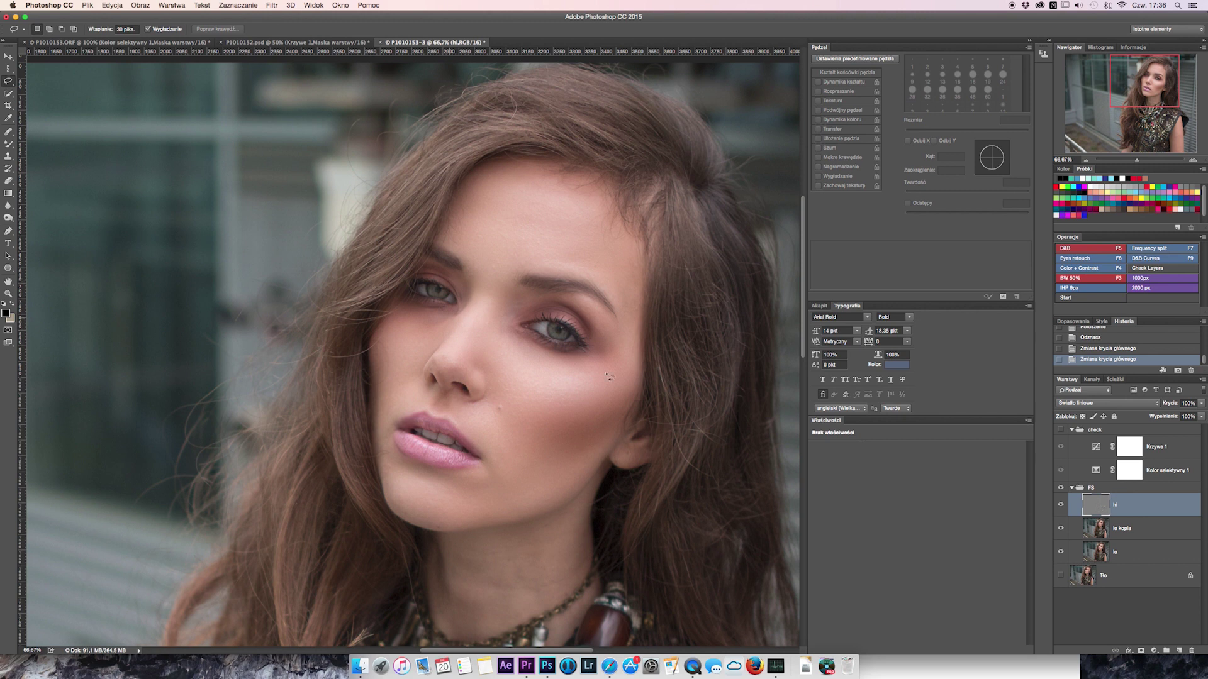
click(1095, 526)
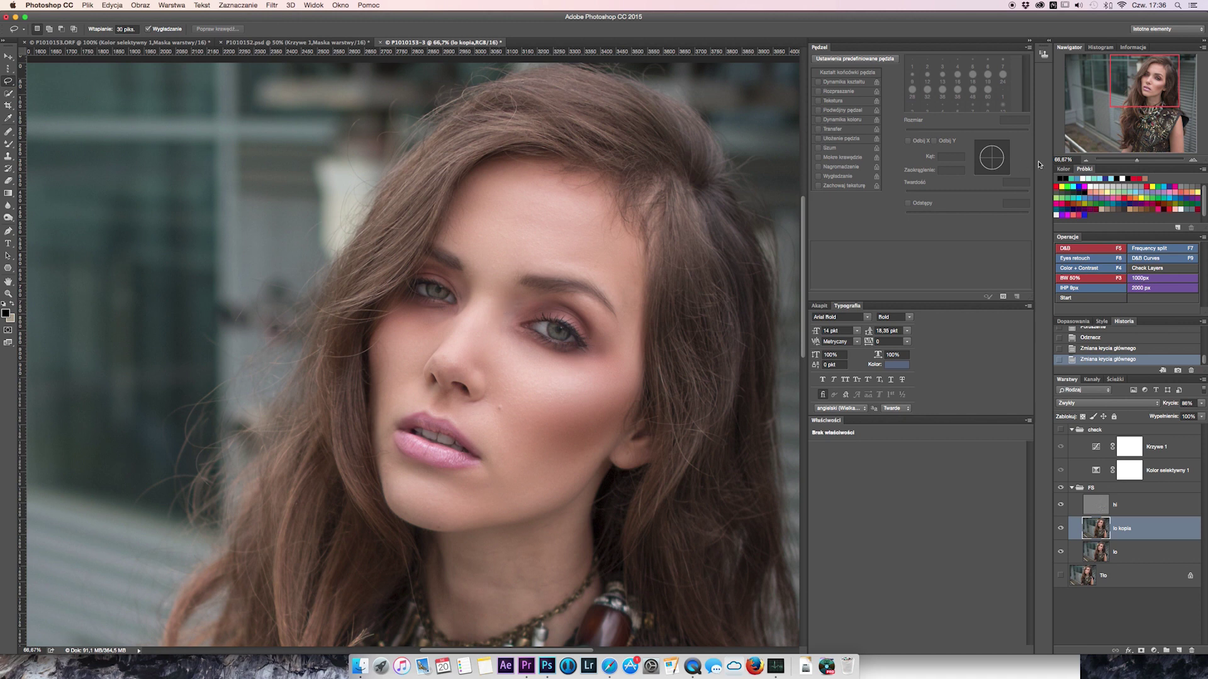
scroll(628, 270, down, 2)
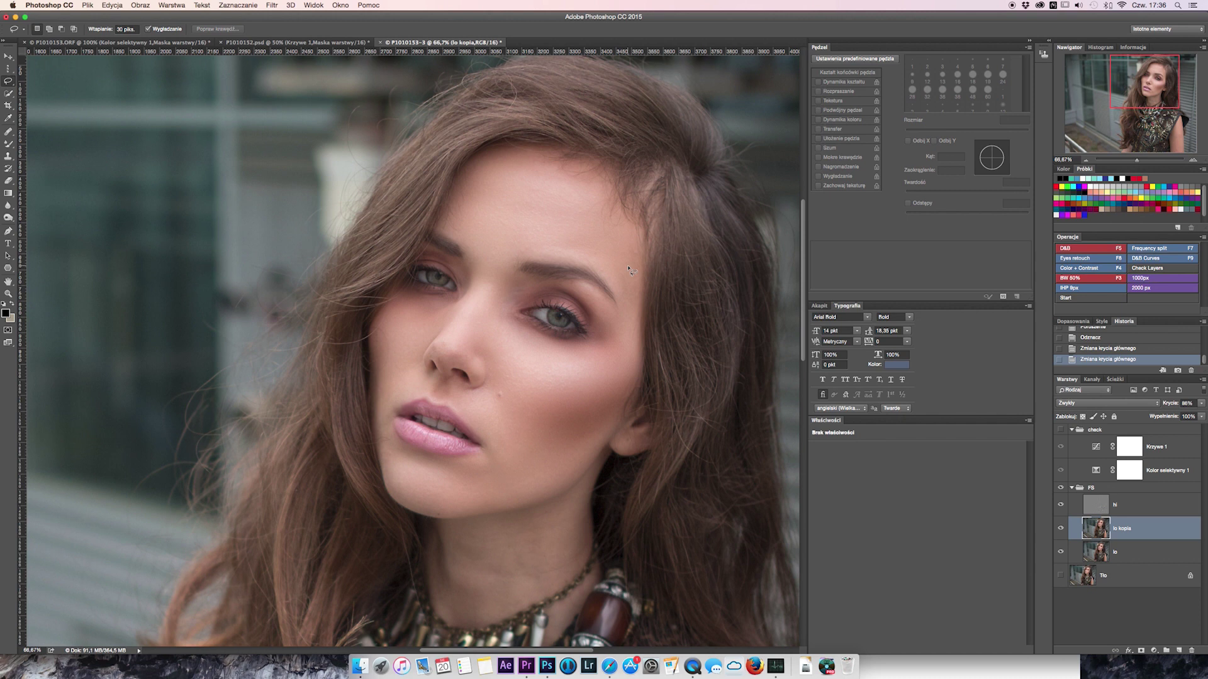
scroll(629, 269, left, 2)
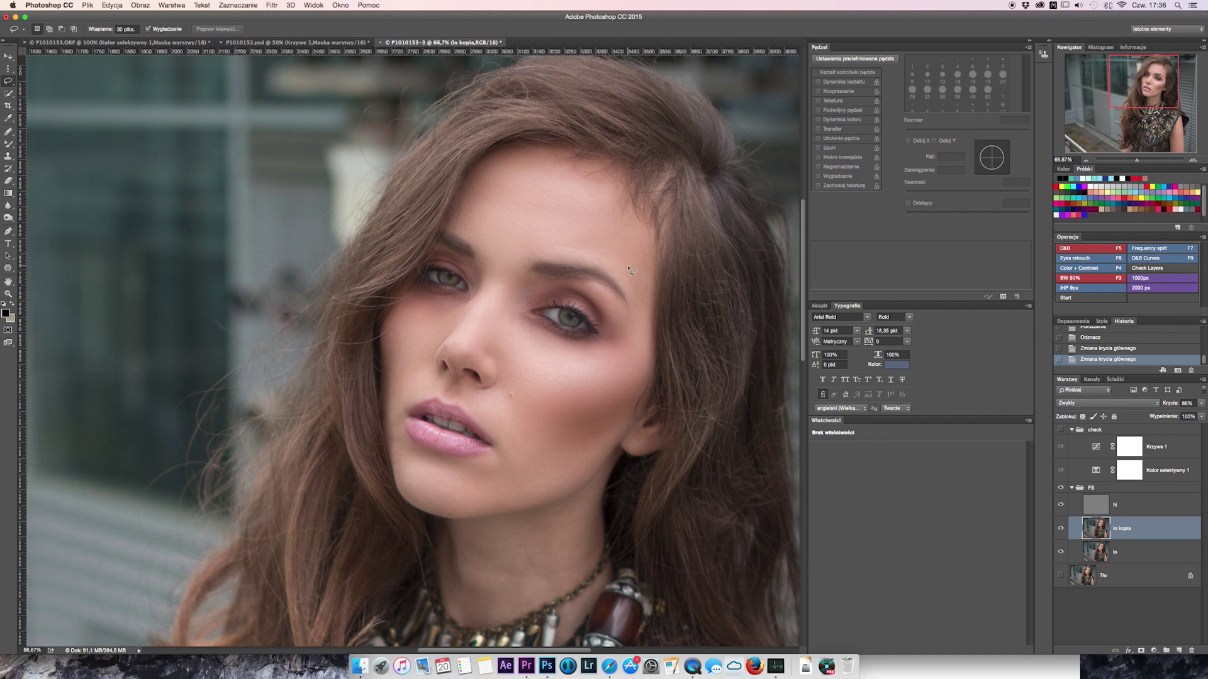